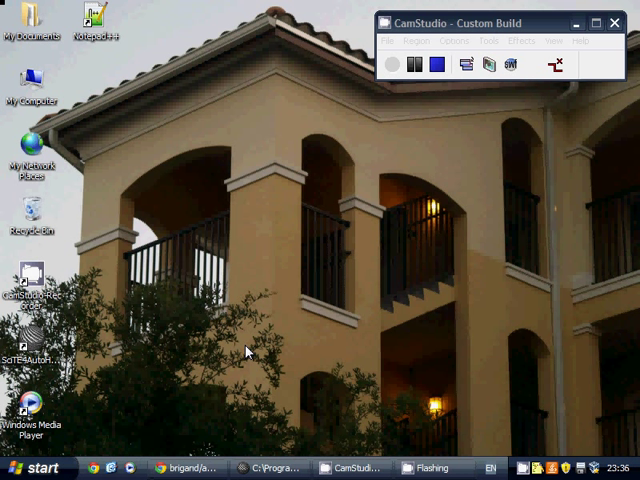
Browse the lib_*.ahk files in GitHub's lib folder, then return to the ahk_library root.
{"action": "left_click", "coordinate": [198, 467]}
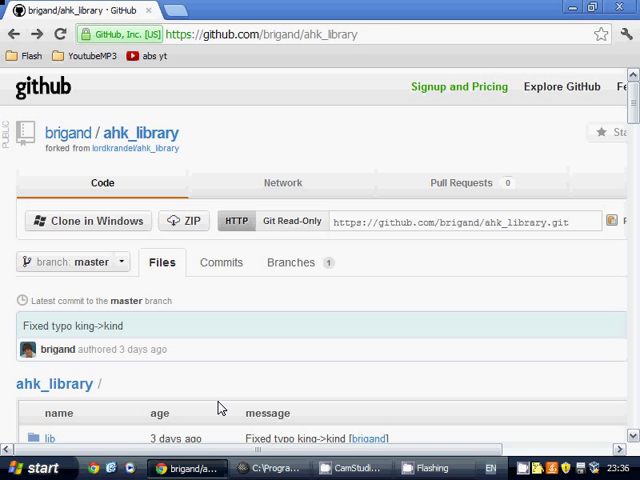
{"action": "scroll", "coordinate": [242, 387], "scroll_direction": "down", "scroll_amount": 3}
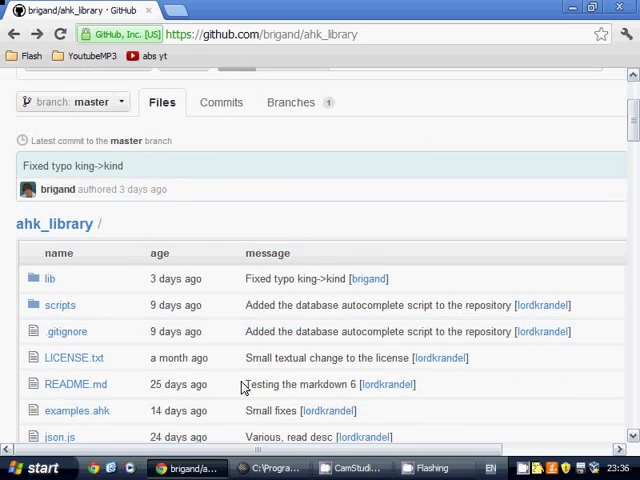
{"action": "scroll", "coordinate": [242, 387], "scroll_direction": "down", "scroll_amount": 2}
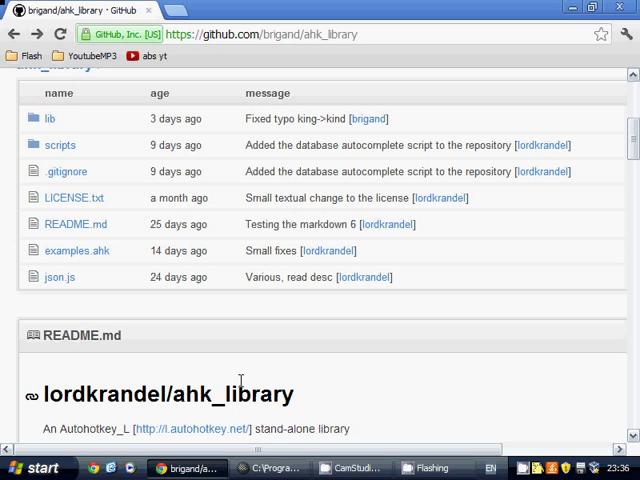
{"action": "left_click", "coordinate": [50, 118]}
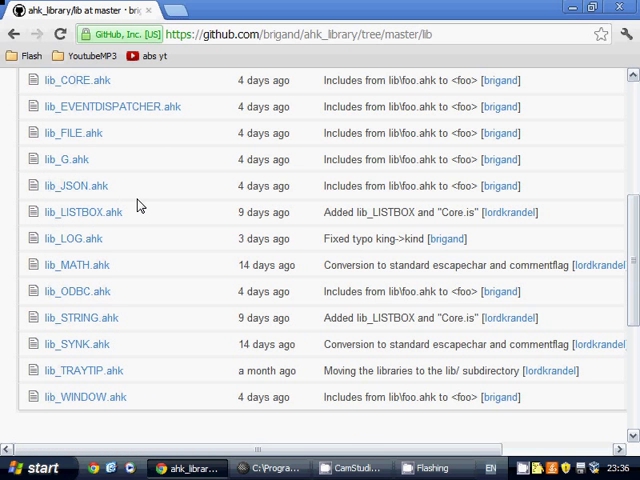
{"action": "scroll", "coordinate": [140, 204], "scroll_direction": "up", "scroll_amount": 3}
{"action": "scroll", "coordinate": [140, 204], "scroll_direction": "up", "scroll_amount": 3}
{"action": "scroll", "coordinate": [140, 204], "scroll_direction": "down", "scroll_amount": 3}
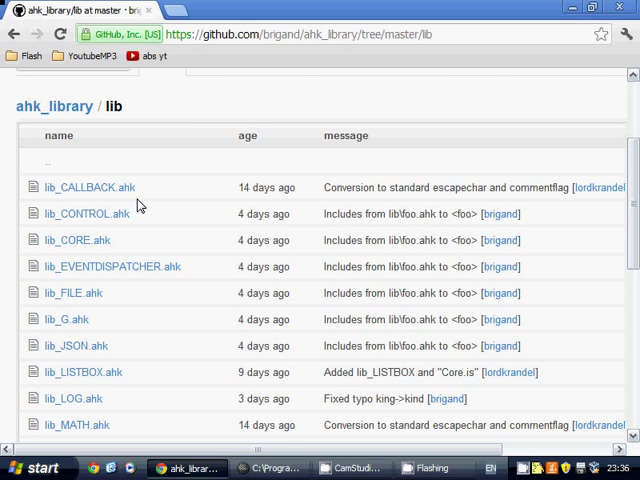
{"action": "scroll", "coordinate": [140, 204], "scroll_direction": "down", "scroll_amount": 2}
{"action": "scroll", "coordinate": [140, 204], "scroll_direction": "down", "scroll_amount": 3}
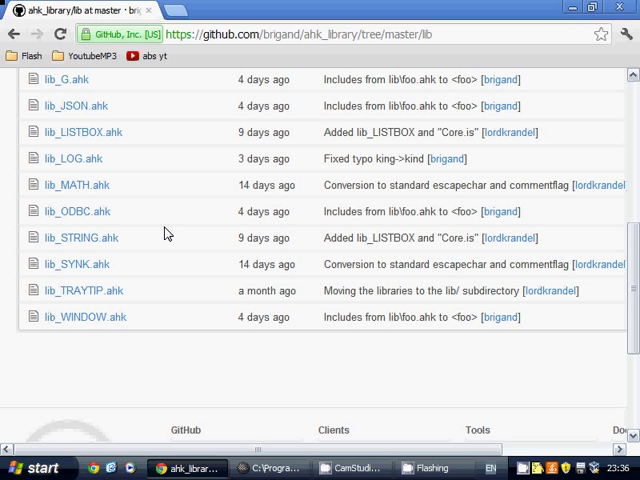
{"action": "scroll", "coordinate": [167, 233], "scroll_direction": "up", "scroll_amount": 3}
{"action": "scroll", "coordinate": [167, 233], "scroll_direction": "up", "scroll_amount": 3}
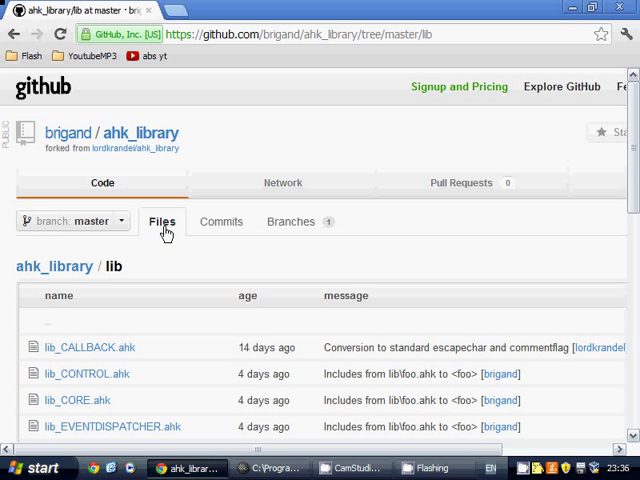
{"action": "left_click", "coordinate": [55, 266]}
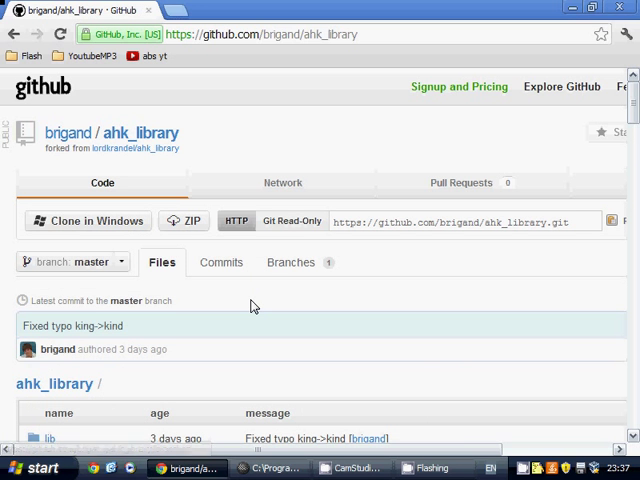
{"action": "scroll", "coordinate": [251, 305], "scroll_direction": "down", "scroll_amount": 2}
{"action": "scroll", "coordinate": [251, 305], "scroll_direction": "down", "scroll_amount": 3}
{"action": "scroll", "coordinate": [251, 305], "scroll_direction": "up", "scroll_amount": 5}
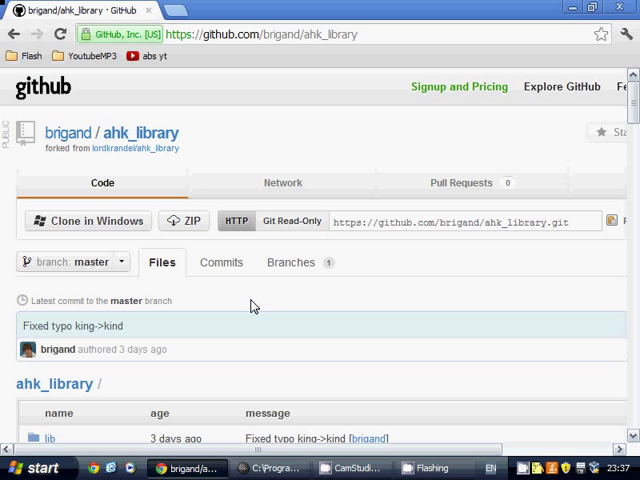
Download the repository ZIP and preview its contents in 7-Zip before closing it.
{"action": "left_click", "coordinate": [189, 224]}
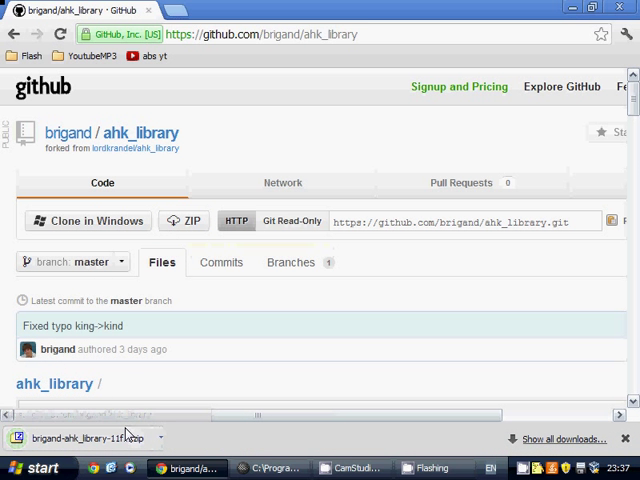
{"action": "left_click", "coordinate": [85, 438]}
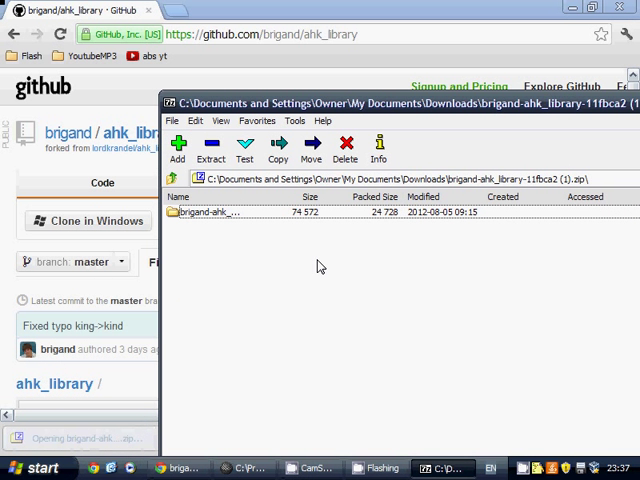
{"action": "left_click_drag", "start_coordinate": [548, 104], "coordinate": [450, 105]}
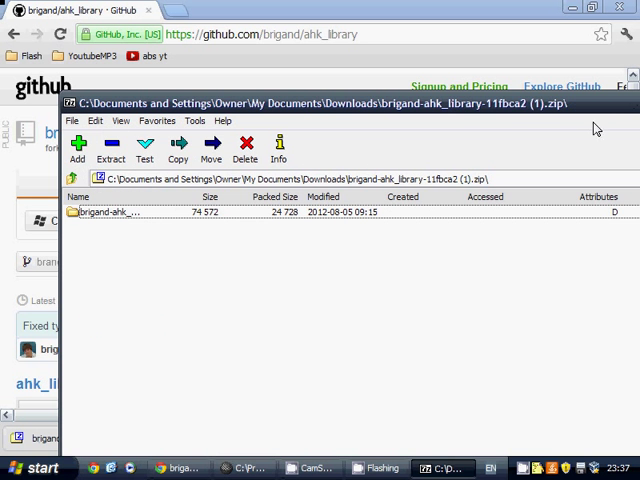
{"action": "left_click_drag", "start_coordinate": [410, 104], "coordinate": [420, 90]}
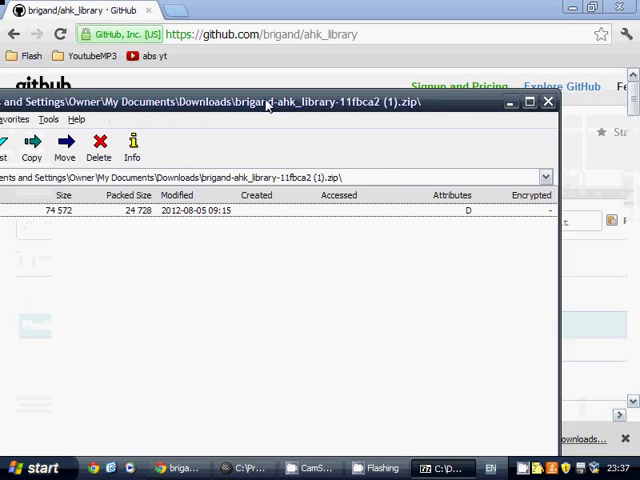
{"action": "left_click", "coordinate": [466, 91]}
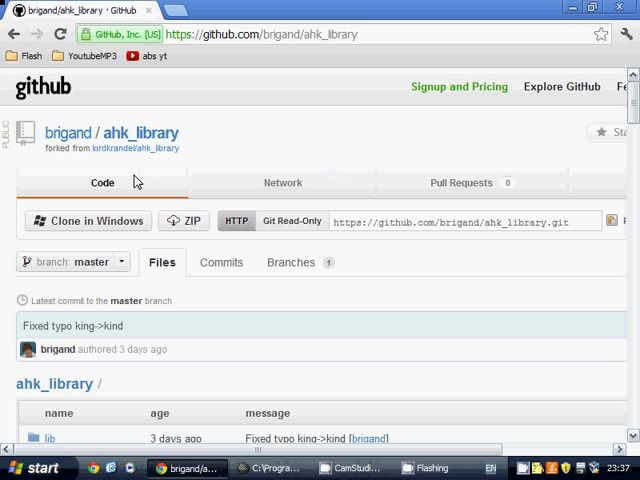
Save the repository zip to the Desktop with '(2)' removed from its file name.
{"action": "right_click", "coordinate": [190, 222]}
{"action": "left_click", "coordinate": [226, 277]}
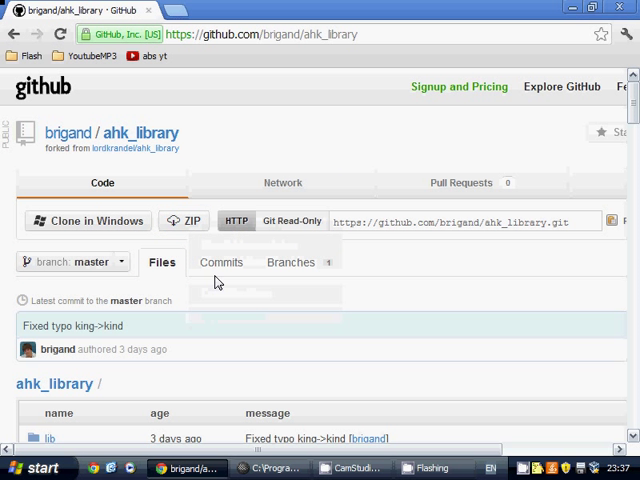
{"action": "left_click", "coordinate": [42, 135]}
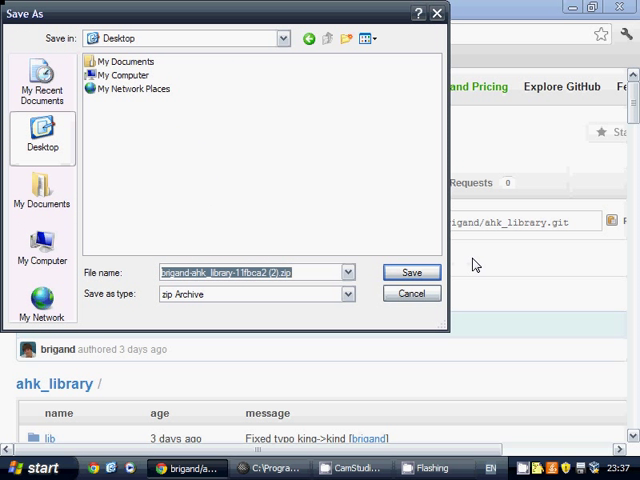
{"action": "left_click", "coordinate": [284, 274]}
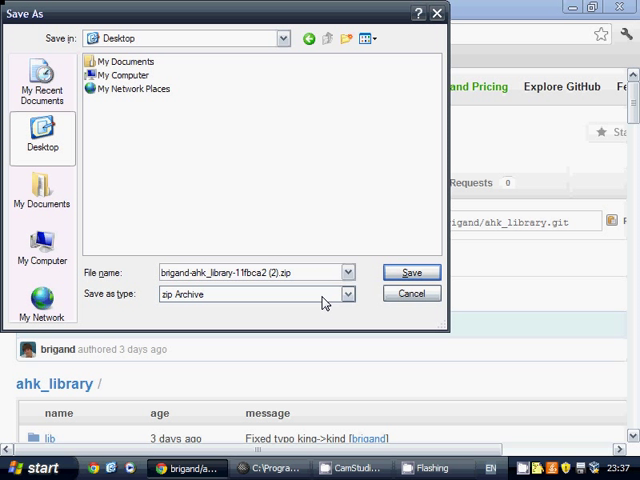
{"action": "left_click", "coordinate": [347, 294]}
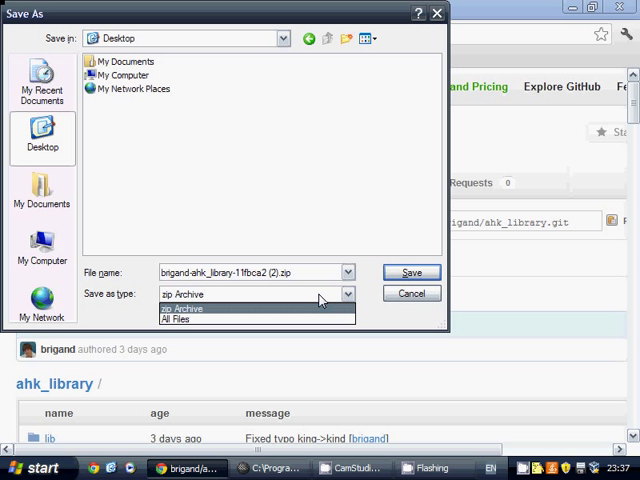
{"action": "double_click", "coordinate": [282, 273]}
{"action": "left_click", "coordinate": [282, 276]}
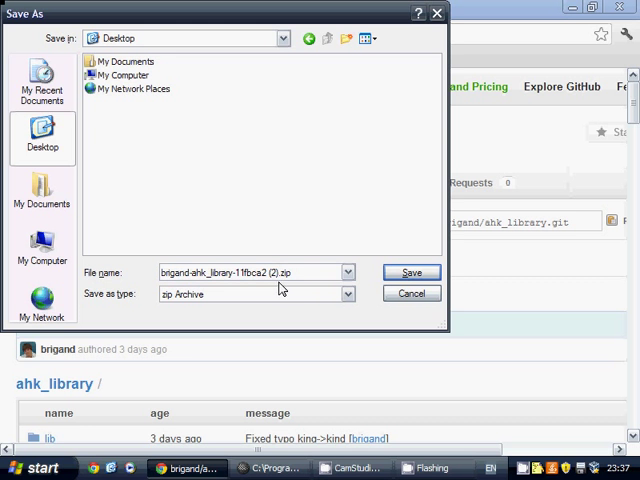
{"action": "key", "text": "BackSpace"}
{"action": "key", "text": "BackSpace"}
{"action": "key", "text": "Return"}
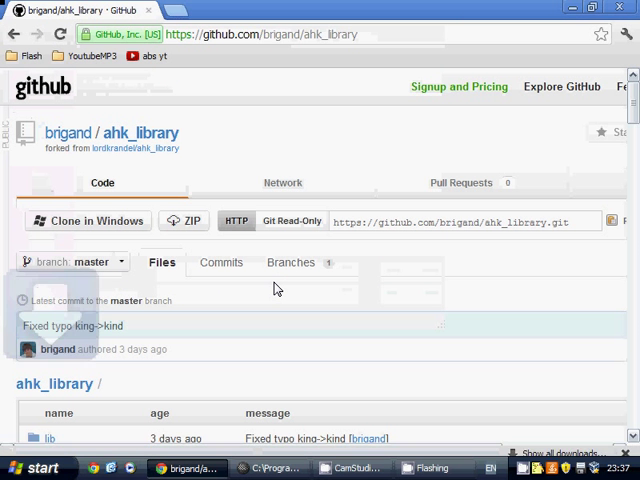
Minimise Chrome and drag the repository zip to the middle of the desktop.
{"action": "left_click", "coordinate": [566, 10]}
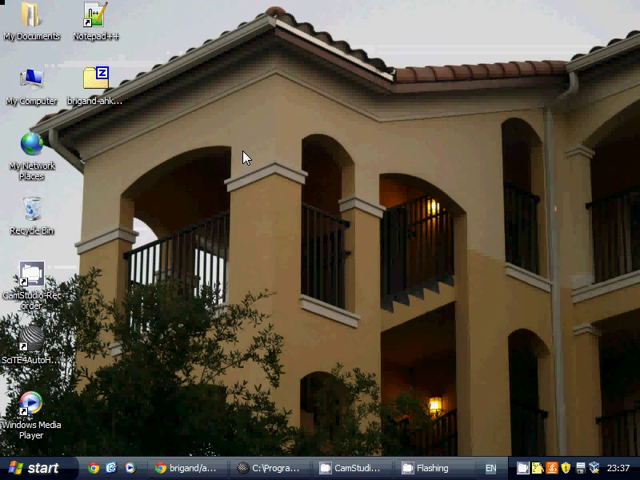
{"action": "left_click_drag", "start_coordinate": [98, 82], "coordinate": [296, 117]}
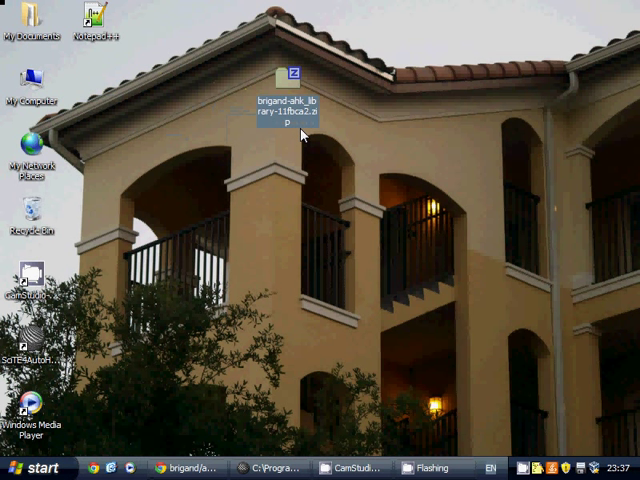
{"action": "right_click", "coordinate": [296, 117]}
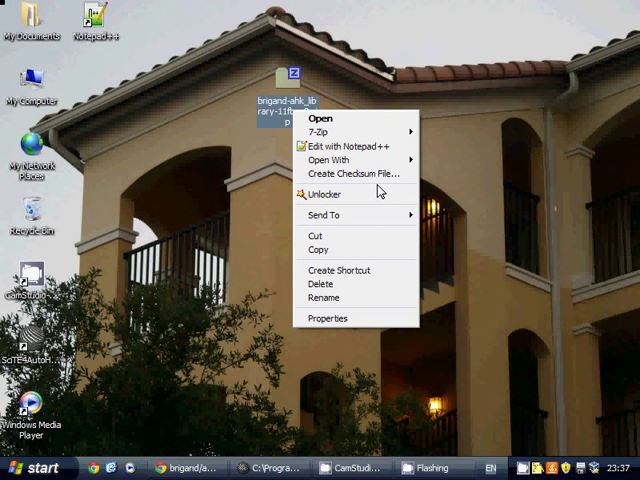
Extract the repository zip's contents to the Desktop using 7-Zip.
{"action": "double_click", "coordinate": [270, 125]}
{"action": "left_click_drag", "start_coordinate": [240, 110], "coordinate": [458, 85]}
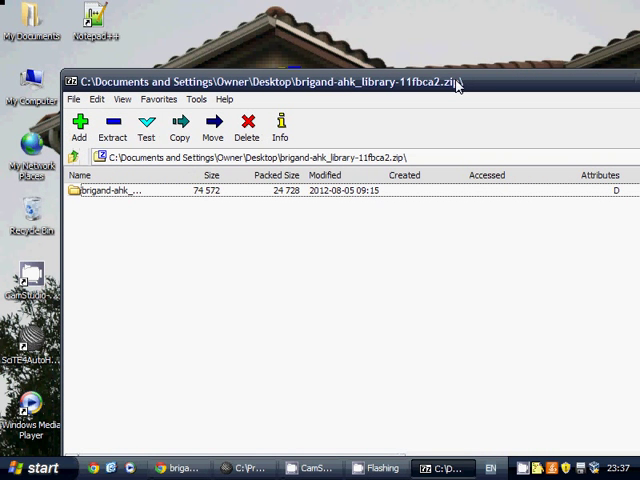
{"action": "left_click", "coordinate": [112, 125]}
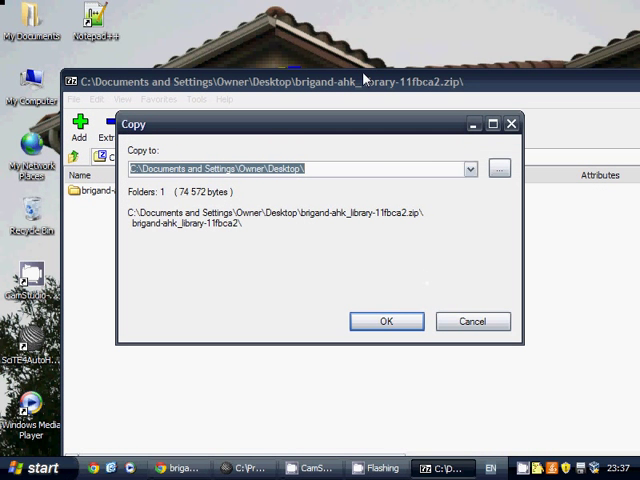
{"action": "left_click", "coordinate": [386, 321]}
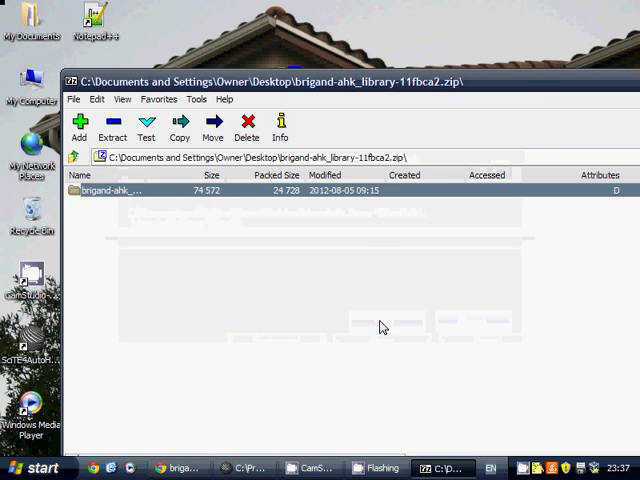
Close 7-Zip and move the brigand-ahk_library-11fbca2 folder to the desktop centre.
{"action": "left_click_drag", "start_coordinate": [508, 82], "coordinate": [250, 117]}
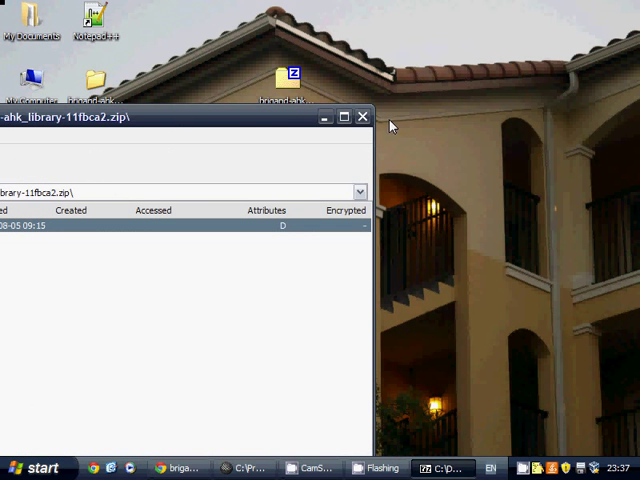
{"action": "left_click", "coordinate": [363, 117]}
{"action": "left_click", "coordinate": [95, 82]}
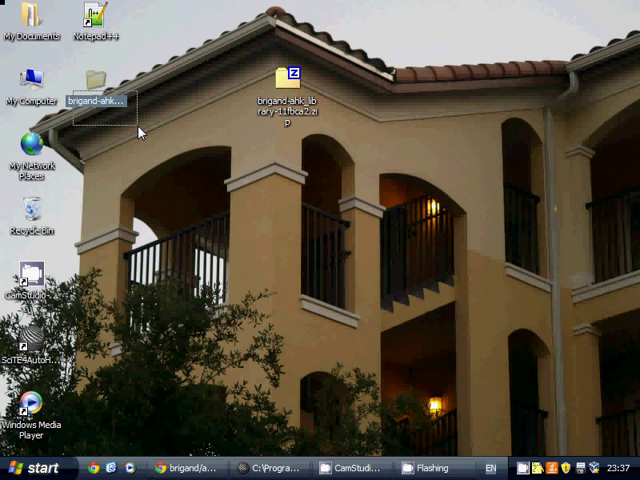
{"action": "left_click_drag", "start_coordinate": [95, 82], "coordinate": [218, 205]}
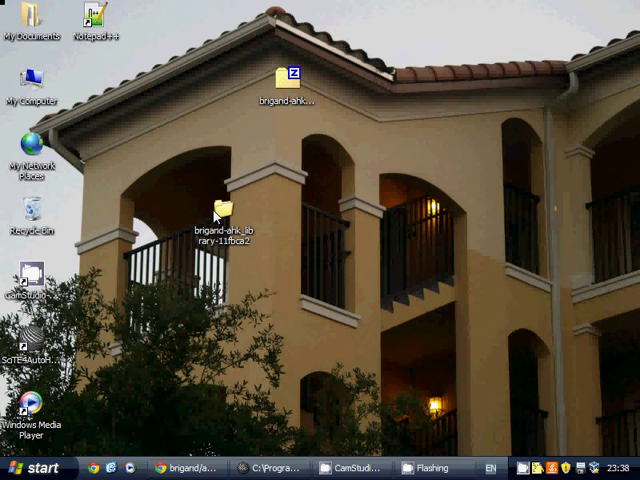
Open lib_CORE.ahk with Edit Script from the brigand-ahk_library lib folder.
{"action": "double_click", "coordinate": [218, 205]}
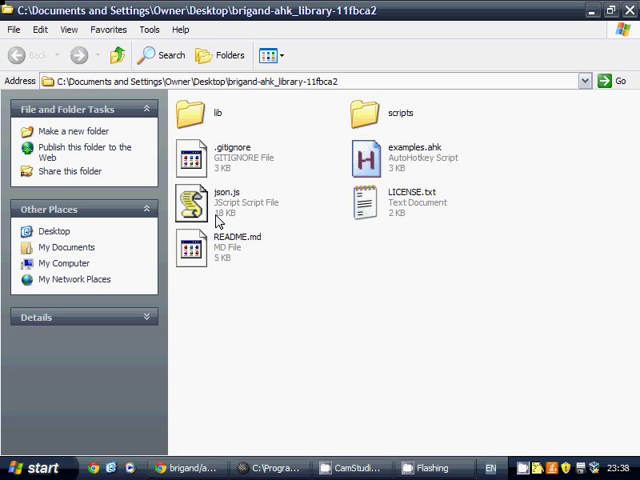
{"action": "double_click", "coordinate": [205, 115]}
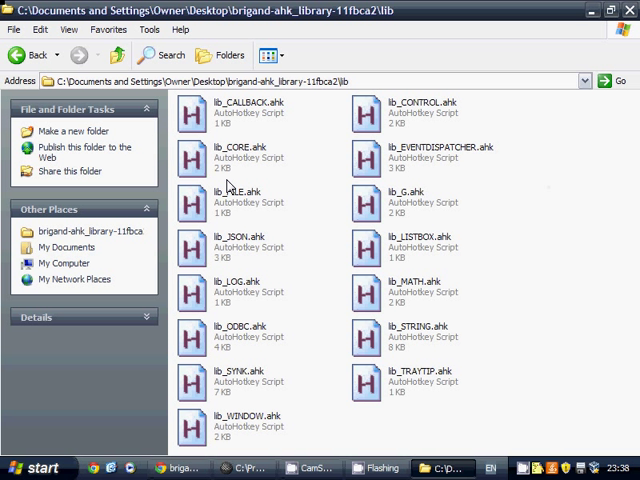
{"action": "left_click", "coordinate": [377, 245]}
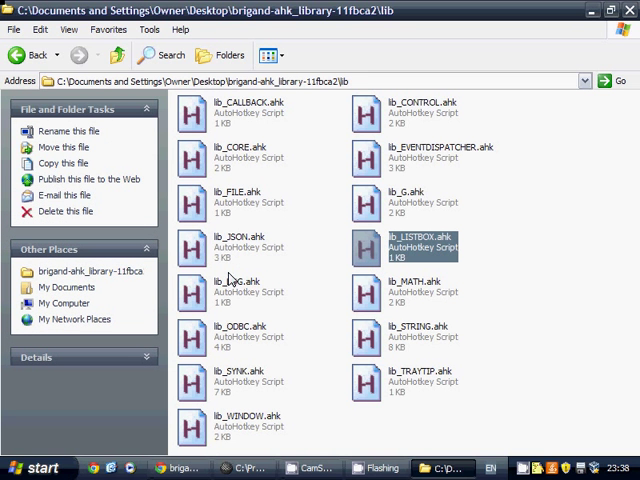
{"action": "right_click", "coordinate": [222, 152]}
{"action": "mouse_move", "coordinate": [250, 195]}
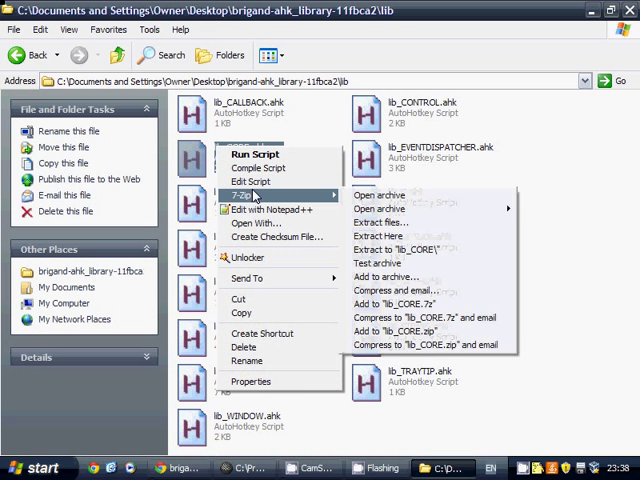
{"action": "left_click", "coordinate": [271, 209]}
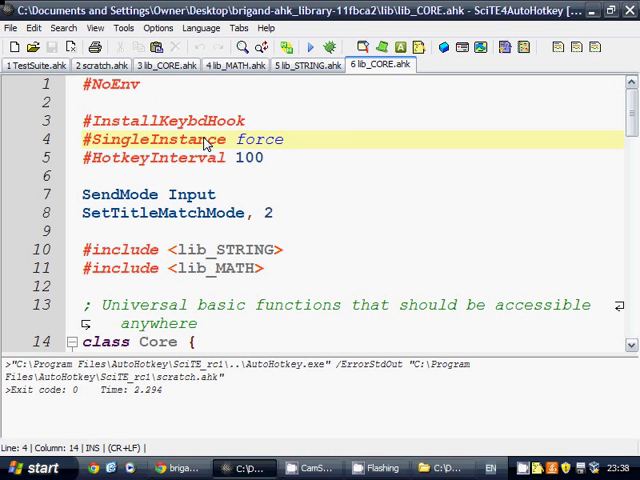
{"action": "scroll", "coordinate": [207, 143], "scroll_direction": "down", "scroll_amount": 3}
{"action": "scroll", "coordinate": [290, 195], "scroll_direction": "up", "scroll_amount": 2}
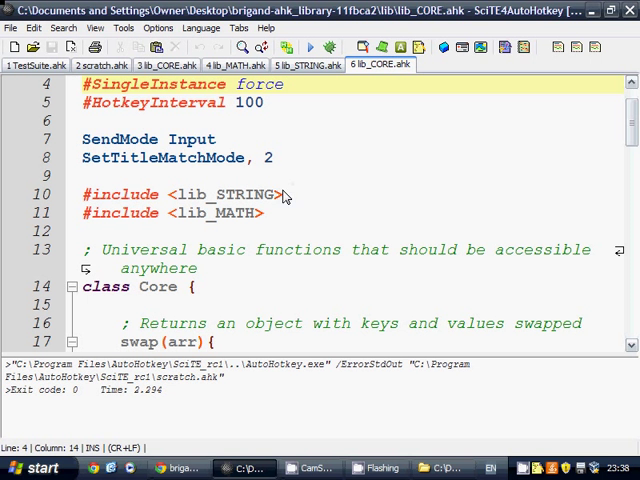
Add a trial '#Include somefile.ahk' line to lib_CORE.ahk.
{"action": "left_click", "coordinate": [86, 194]}
{"action": "left_click", "coordinate": [106, 178]}
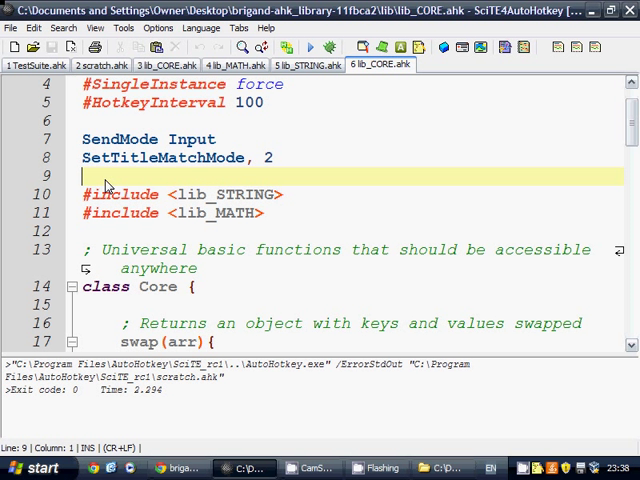
{"action": "key", "text": "Return"}
{"action": "key", "text": "Return"}
{"action": "key", "text": "BackSpace"}
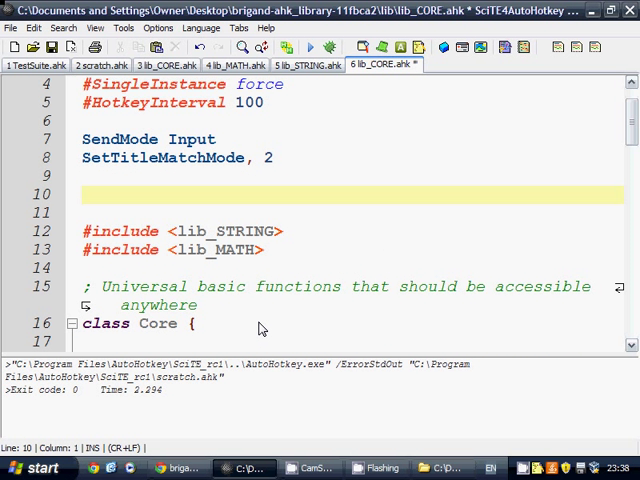
{"action": "type", "text": "#inc"}
{"action": "key", "text": "Tab"}
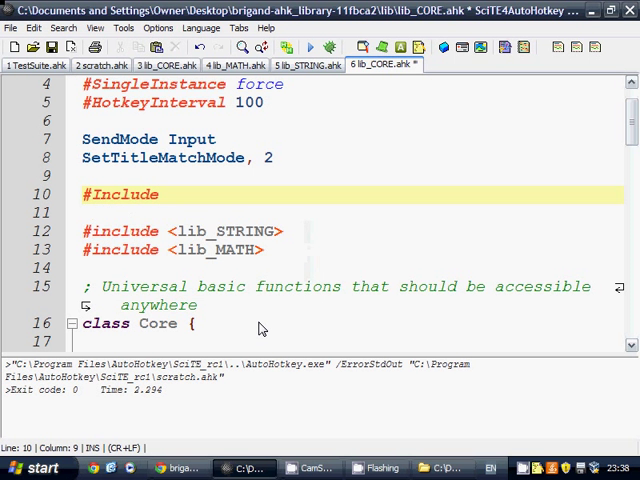
{"action": "type", "text": " somefi"}
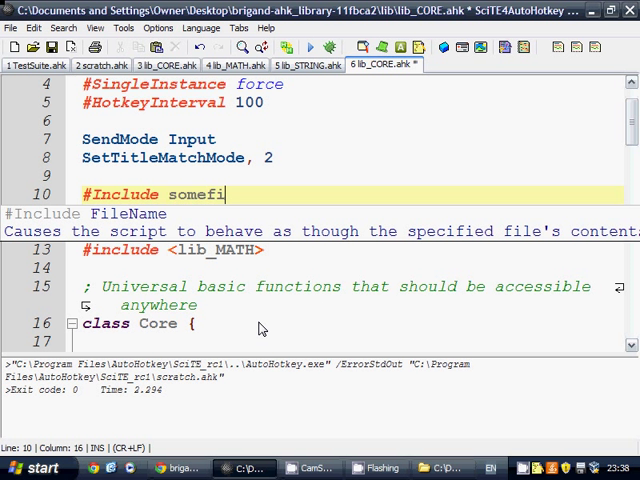
{"action": "type", "text": "le.ahkk"}
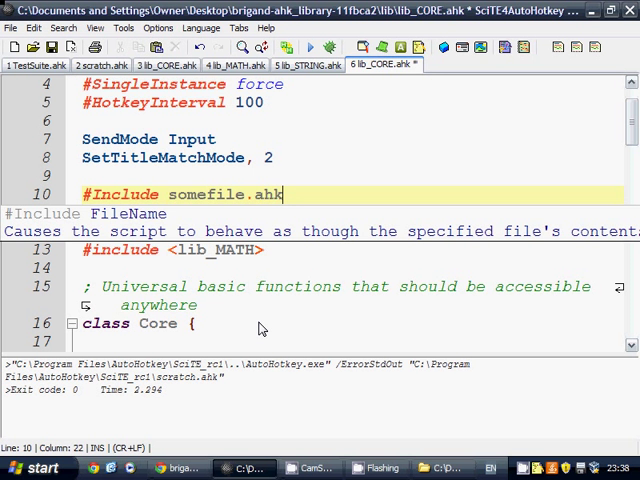
{"action": "left_click", "coordinate": [354, 310]}
{"action": "left_click", "coordinate": [292, 198]}
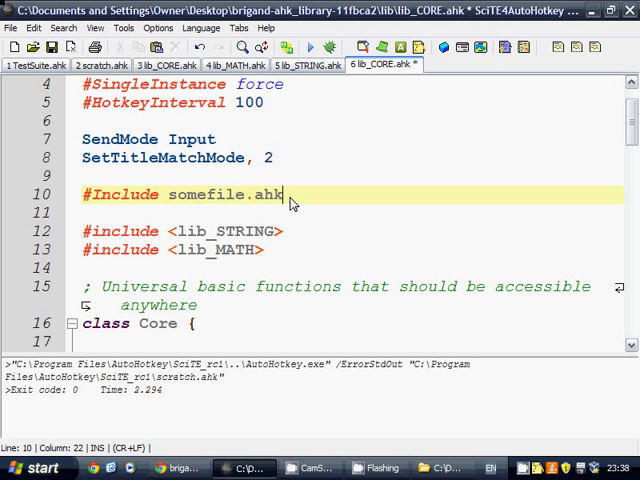
Try a '../' path prefix, then delete the whole trial #Include line.
{"action": "left_click", "coordinate": [168, 198]}
{"action": "type", "text": "../"}
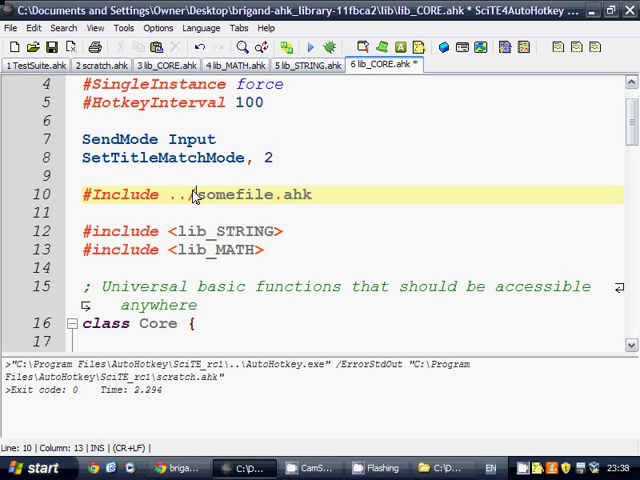
{"action": "key", "text": "BackSpace"}
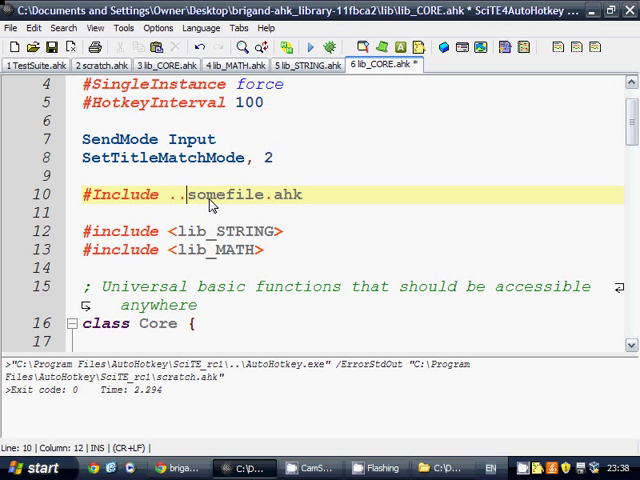
{"action": "key", "text": "BackSpace"}
{"action": "key", "text": "BackSpace"}
{"action": "key", "text": "End"}
{"action": "key", "text": "shift+Home"}
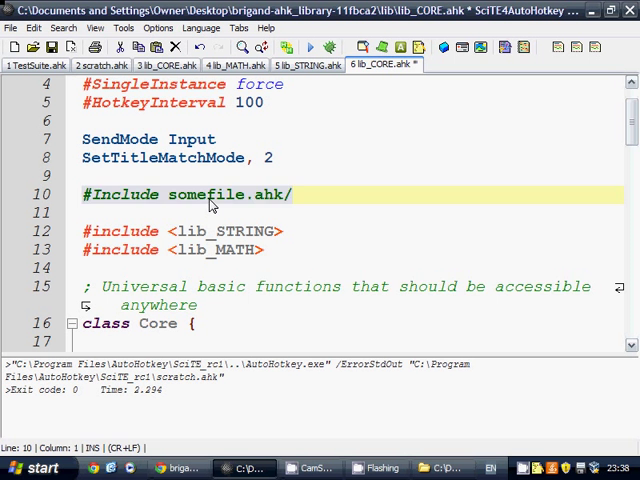
{"action": "key", "text": "BackSpace"}
{"action": "key", "text": "BackSpace"}
{"action": "key", "text": "BackSpace"}
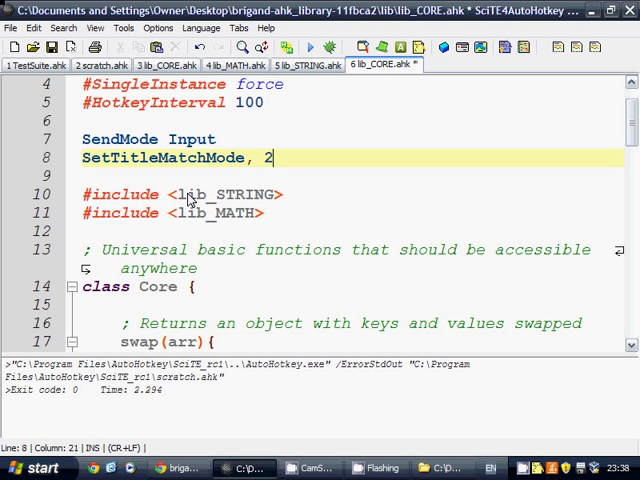
{"action": "left_click", "coordinate": [172, 194]}
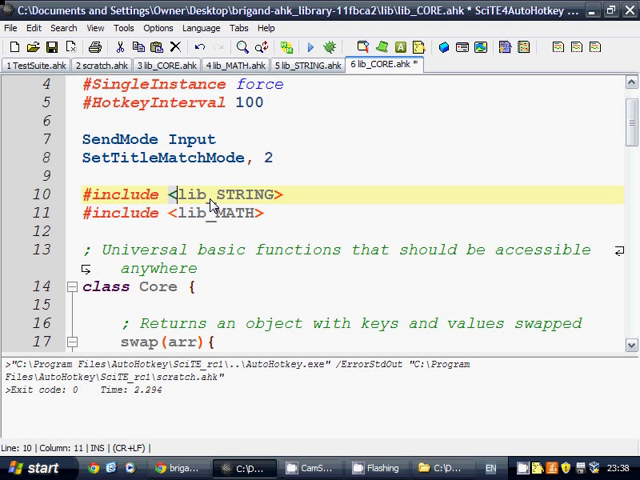
{"action": "left_click", "coordinate": [283, 196]}
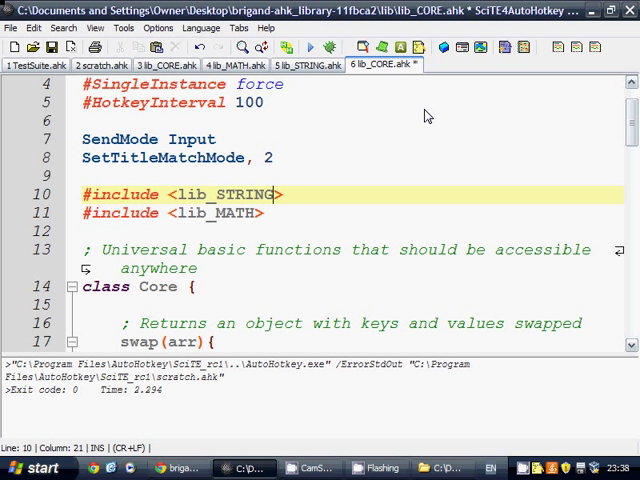
{"action": "right_click", "coordinate": [400, 66]}
Close lib_CORE.ahk discarding changes, minimise the windows, and restore the lib folder.
{"action": "left_click", "coordinate": [420, 76]}
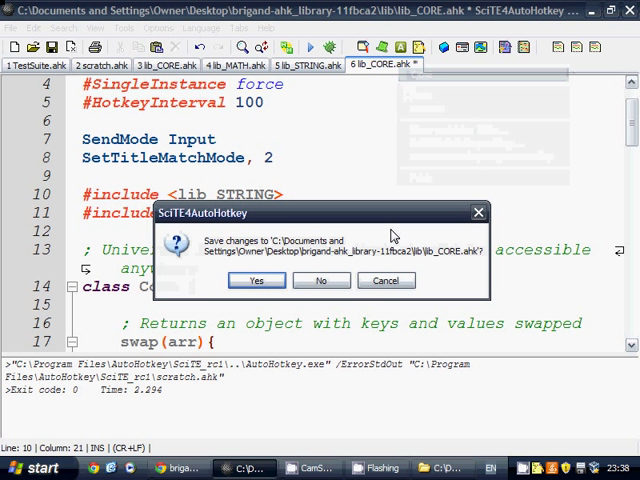
{"action": "left_click", "coordinate": [328, 281]}
{"action": "left_click", "coordinate": [591, 10]}
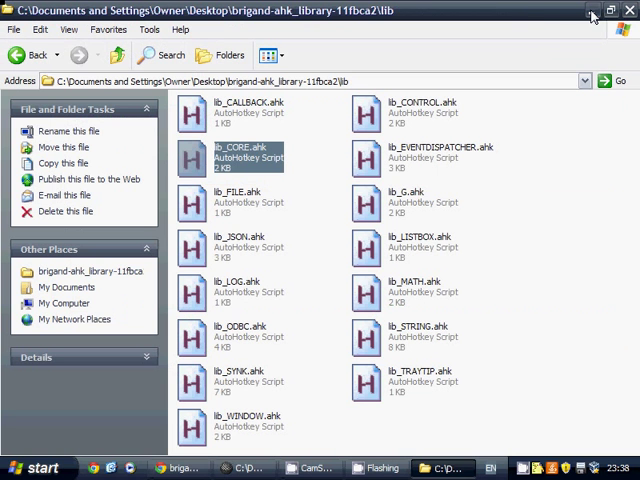
{"action": "left_click", "coordinate": [593, 11]}
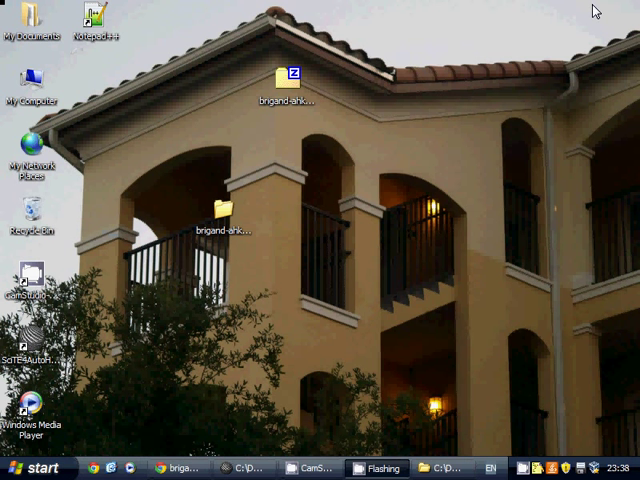
{"action": "left_click", "coordinate": [440, 467]}
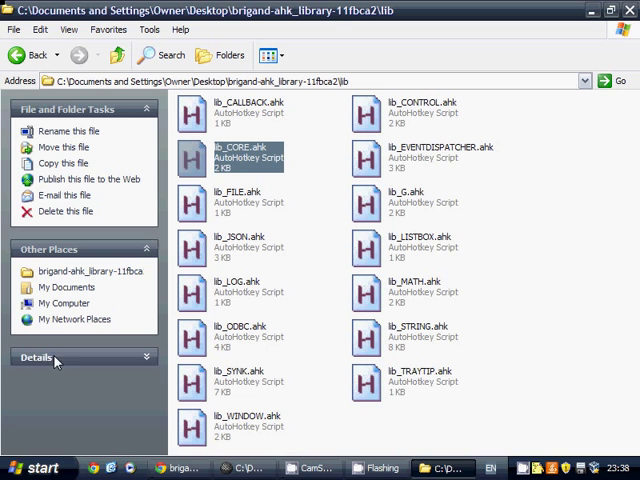
Browse the AutoHotkey\Lib folder in My Documents, then go back to the Desktop.
{"action": "left_click", "coordinate": [43, 467]}
{"action": "mouse_move", "coordinate": [230, 172]}
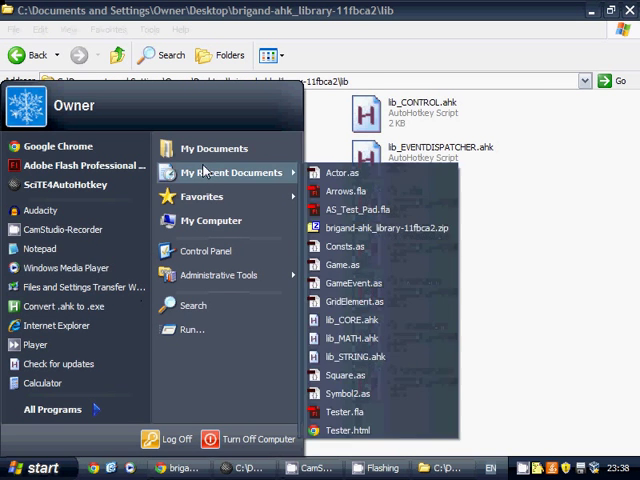
{"action": "left_click", "coordinate": [210, 149]}
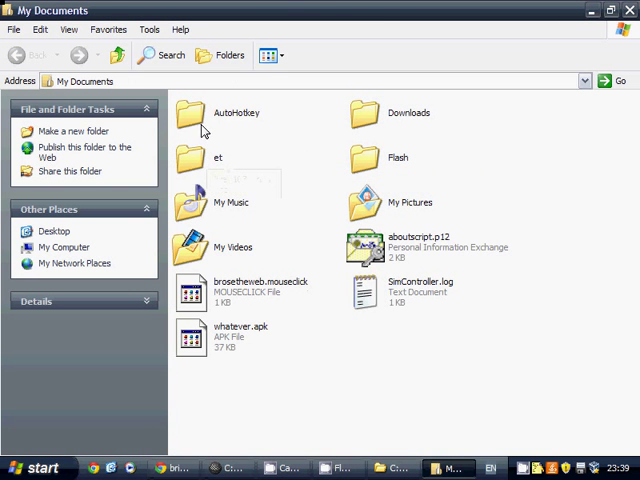
{"action": "double_click", "coordinate": [202, 118]}
{"action": "double_click", "coordinate": [200, 118]}
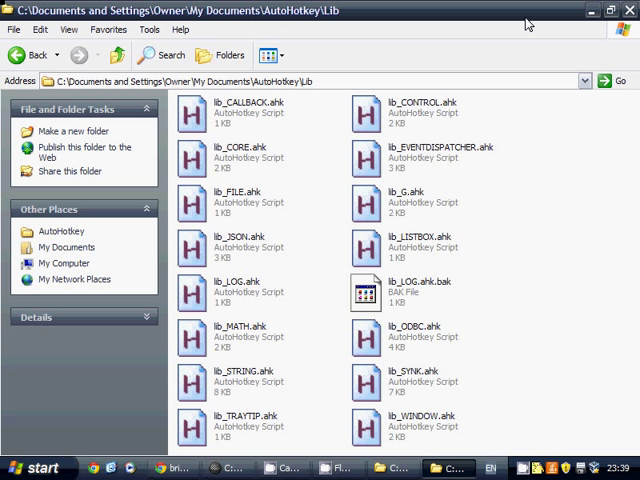
{"action": "left_click", "coordinate": [117, 57]}
{"action": "left_click", "coordinate": [117, 57]}
{"action": "left_click", "coordinate": [117, 57]}
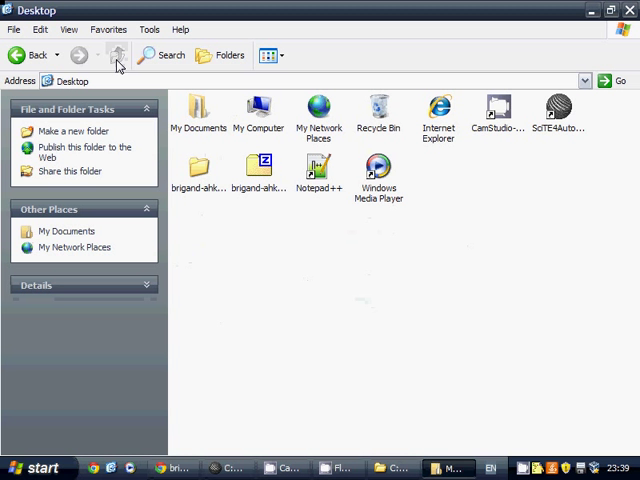
Open C:\Program Files\AutoHotkey through My Computer, then go to My Documents.
{"action": "double_click", "coordinate": [255, 117]}
{"action": "double_click", "coordinate": [242, 135]}
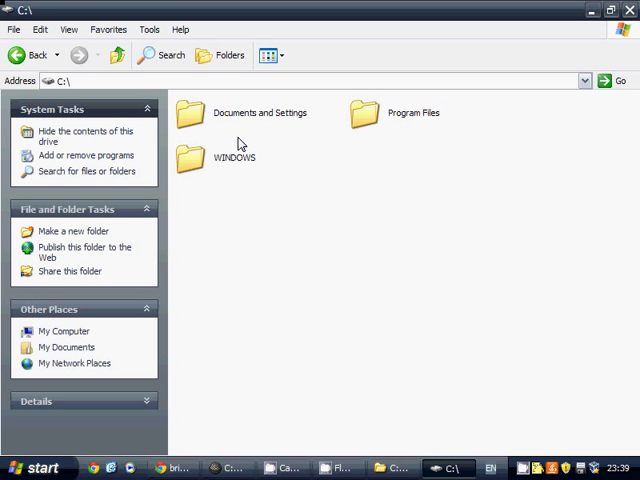
{"action": "double_click", "coordinate": [364, 113]}
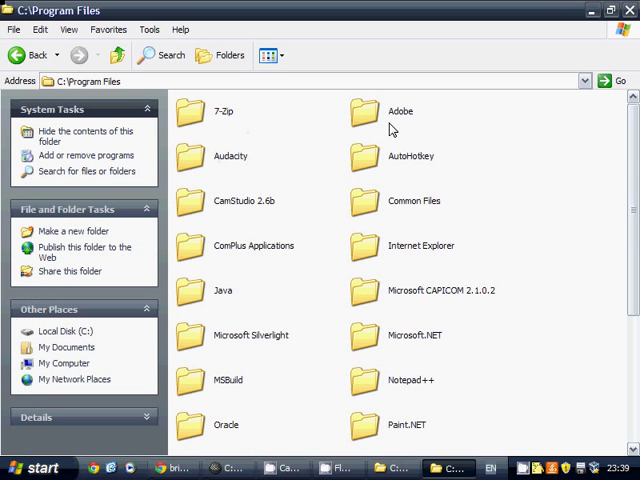
{"action": "right_click", "coordinate": [394, 155]}
{"action": "left_click", "coordinate": [418, 156]}
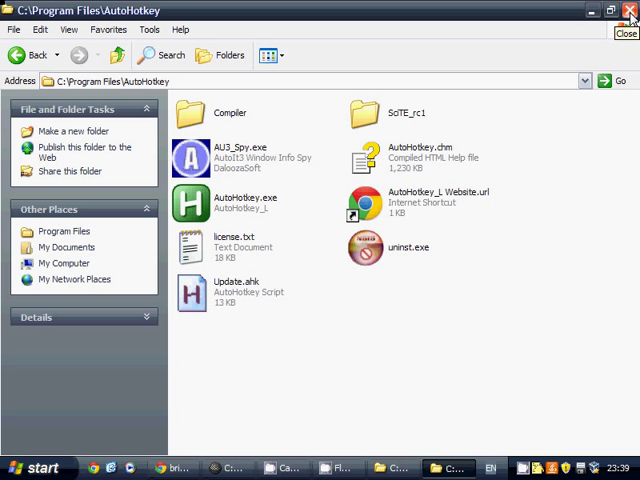
{"action": "left_click", "coordinate": [66, 247]}
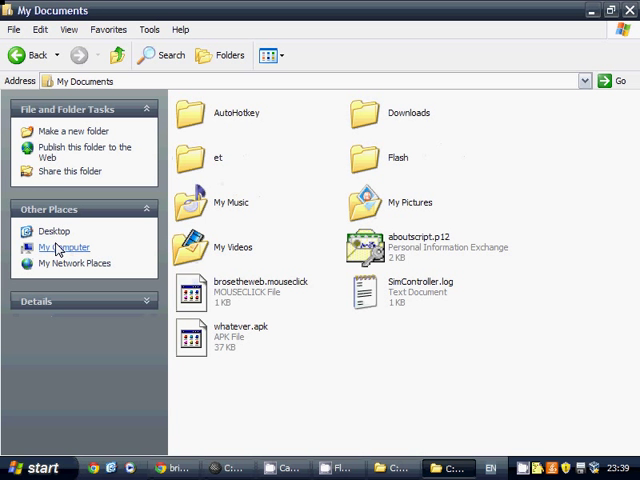
Open My Documents\AutoHotkey\Quizer and create a new folder there named Lib.
{"action": "double_click", "coordinate": [232, 112]}
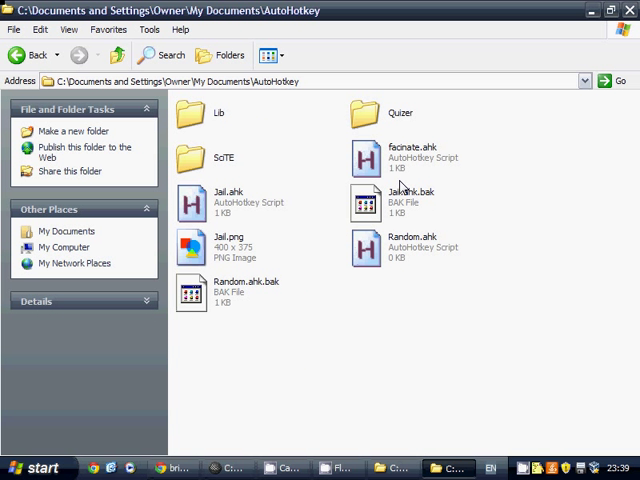
{"action": "left_click", "coordinate": [393, 157]}
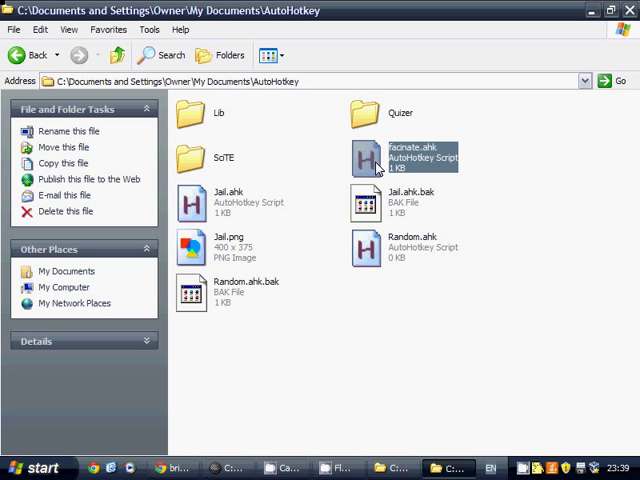
{"action": "left_click", "coordinate": [388, 253]}
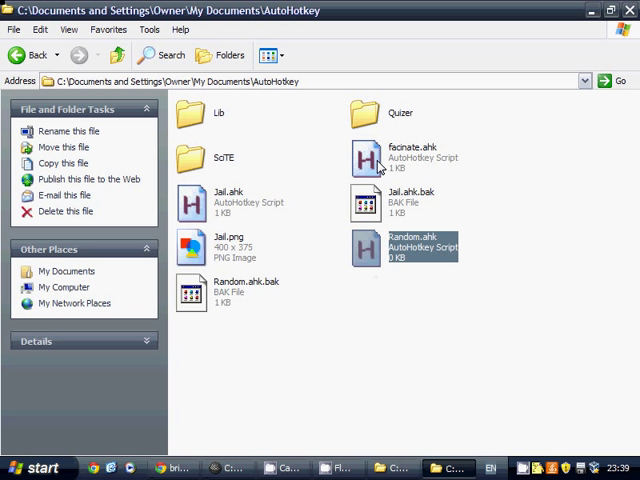
{"action": "double_click", "coordinate": [369, 115]}
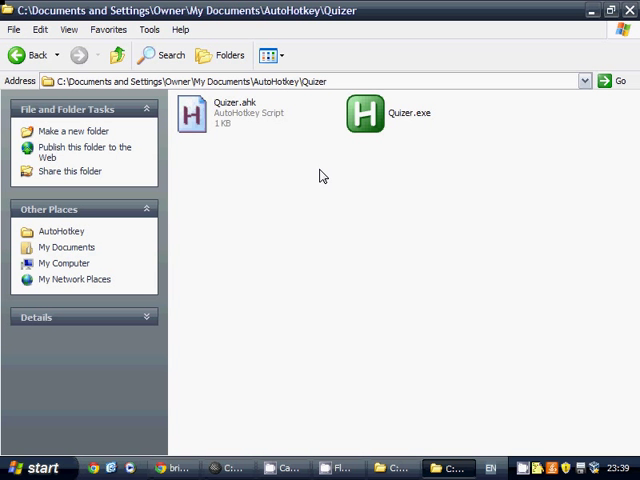
{"action": "right_click", "coordinate": [323, 176]}
{"action": "mouse_move", "coordinate": [345, 315]}
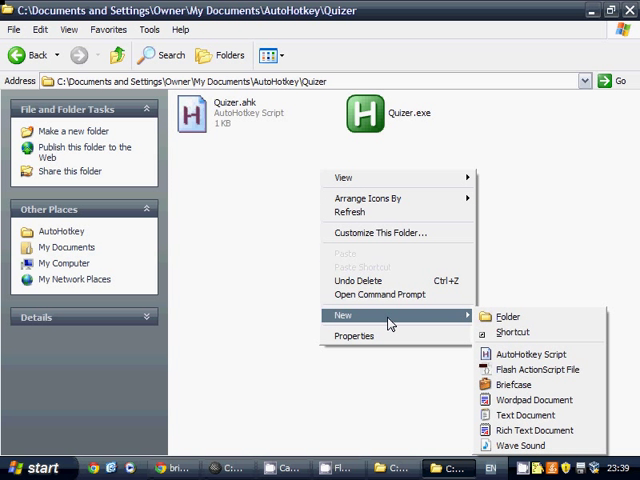
{"action": "left_click", "coordinate": [490, 317]}
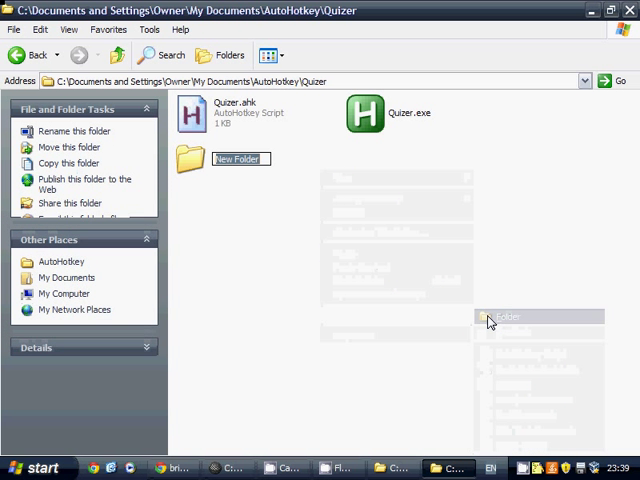
{"action": "type", "text": "Lib"}
{"action": "key", "text": "Return"}
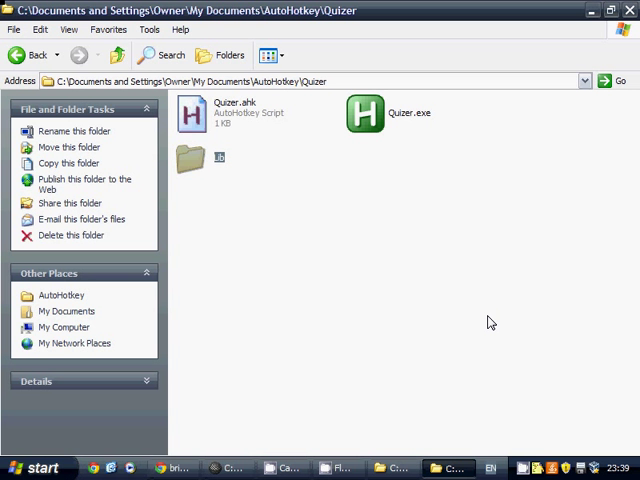
{"action": "left_click", "coordinate": [240, 180]}
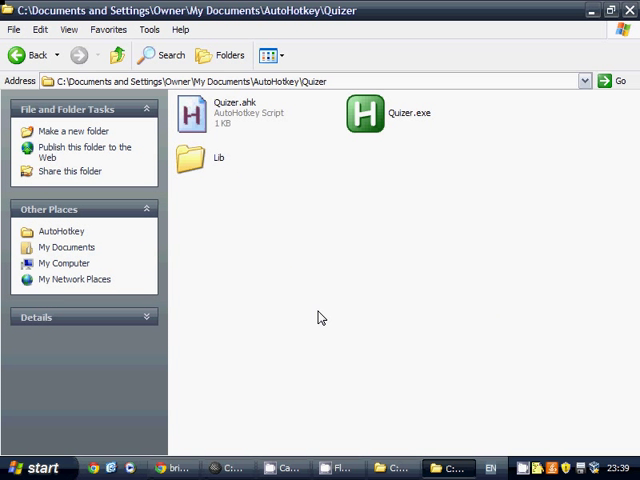
Browse up to My Documents\AutoHotkey and open its Lib folder of lib_*.ahk scripts.
{"action": "left_click", "coordinate": [235, 468]}
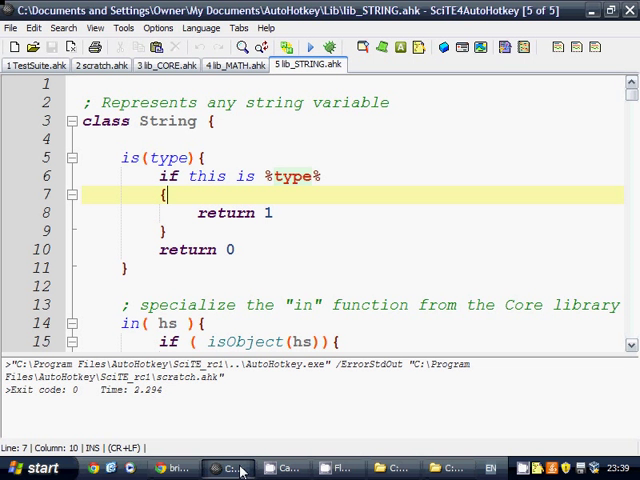
{"action": "left_click", "coordinate": [240, 470]}
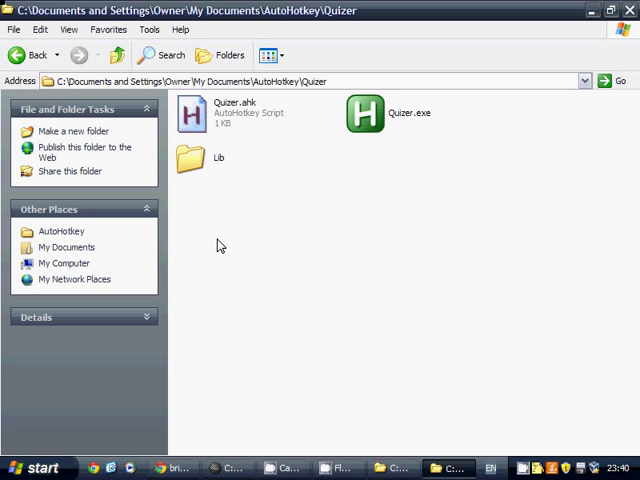
{"action": "left_click", "coordinate": [228, 468]}
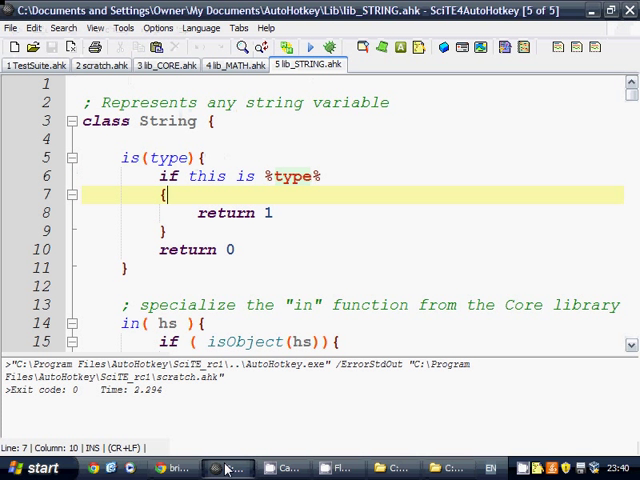
{"action": "left_click", "coordinate": [228, 468]}
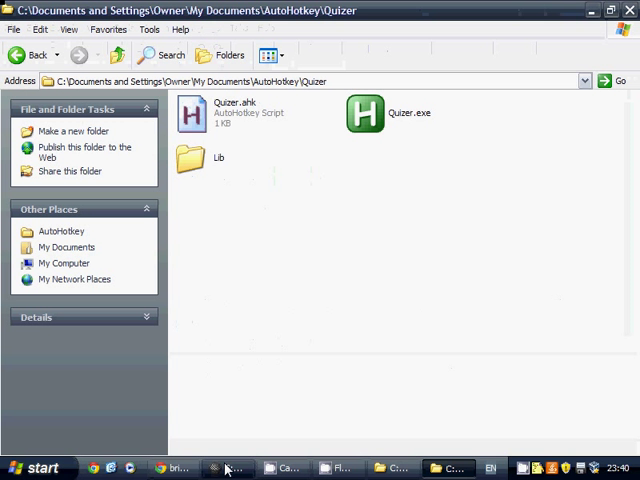
{"action": "left_click", "coordinate": [118, 56]}
{"action": "double_click", "coordinate": [195, 117]}
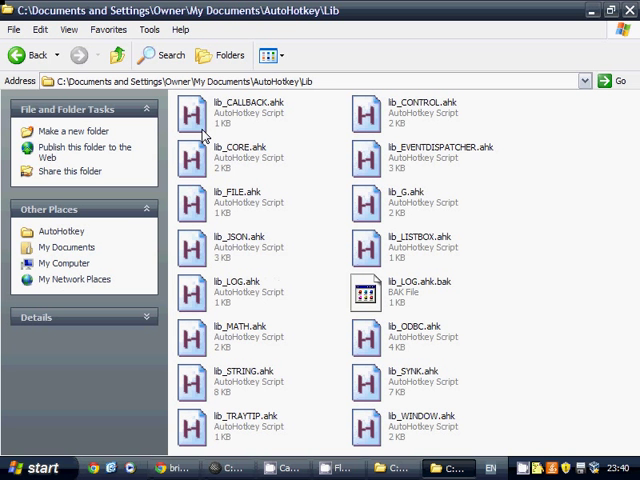
Close the brigand-ahk_library window, delete lib_LOG.ahk.bak, and minimize to the desktop.
{"action": "right_click", "coordinate": [404, 470]}
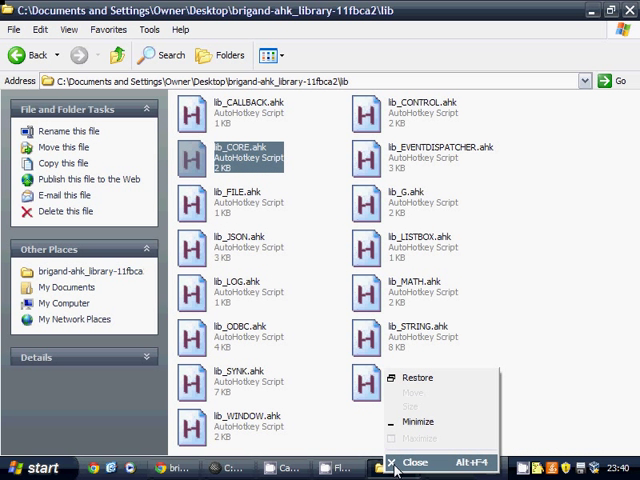
{"action": "left_click", "coordinate": [414, 462]}
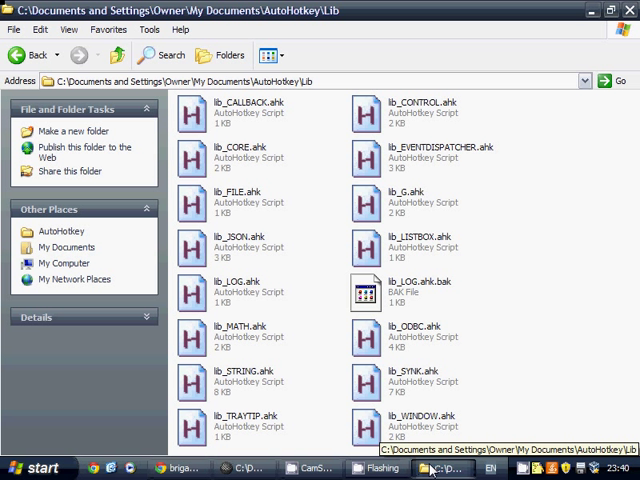
{"action": "left_click", "coordinate": [404, 296]}
{"action": "key", "text": "Delete"}
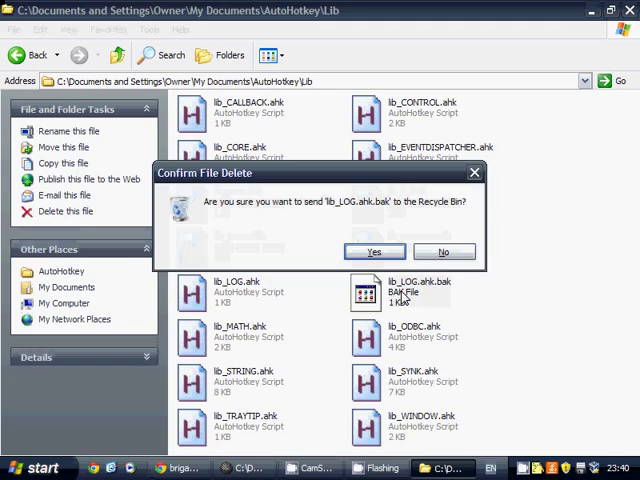
{"action": "key", "text": "Return"}
{"action": "left_click", "coordinate": [440, 468]}
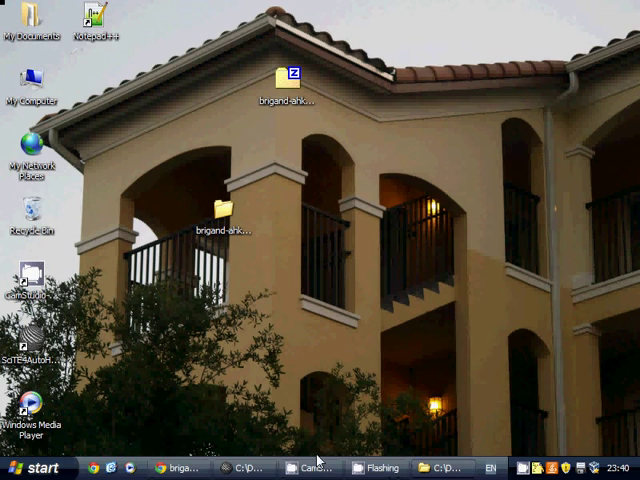
Add a new AutoHotkey Script from the desktop's New menu and name it test.ahk.
{"action": "left_click", "coordinate": [247, 468]}
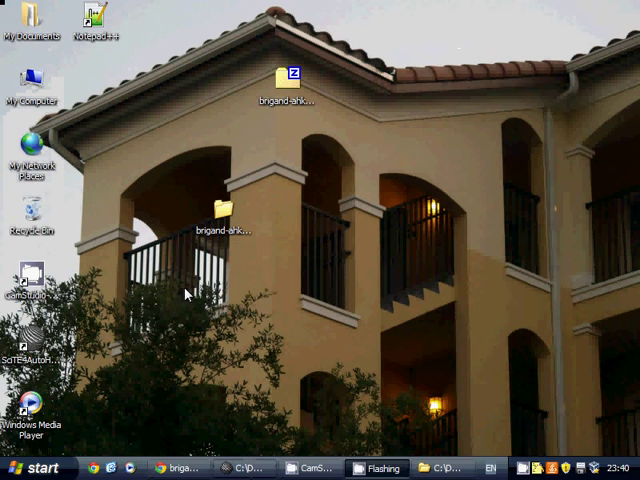
{"action": "right_click", "coordinate": [193, 292]}
{"action": "mouse_move", "coordinate": [240, 391]}
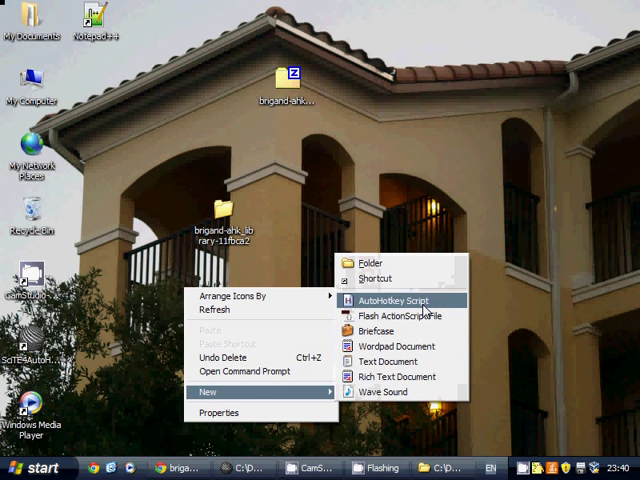
{"action": "left_click", "coordinate": [393, 300]}
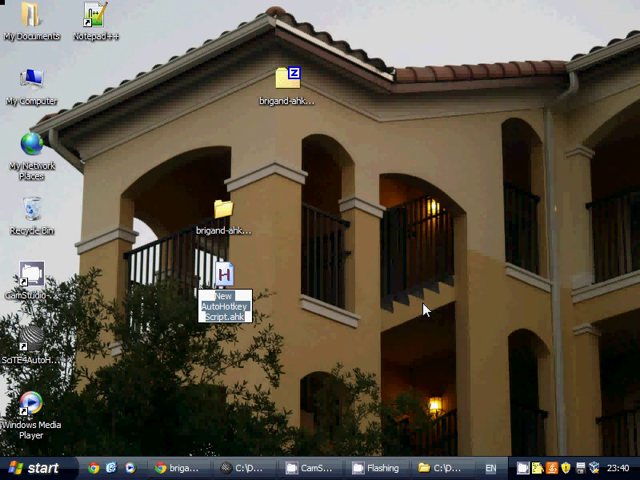
{"action": "type", "text": "test"}
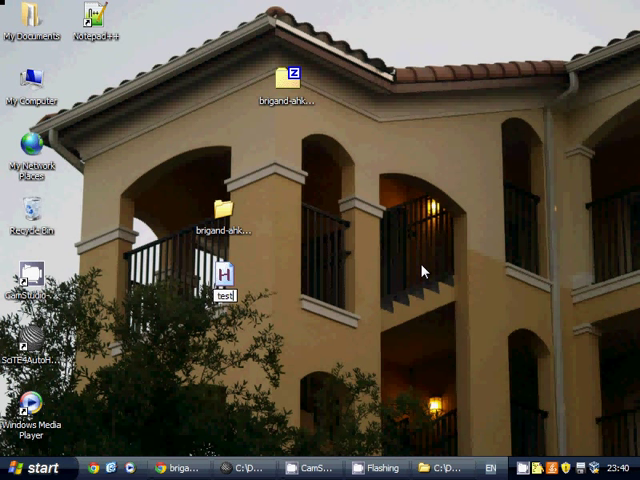
{"action": "type", "text": ".ahk"}
{"action": "key", "text": "Return"}
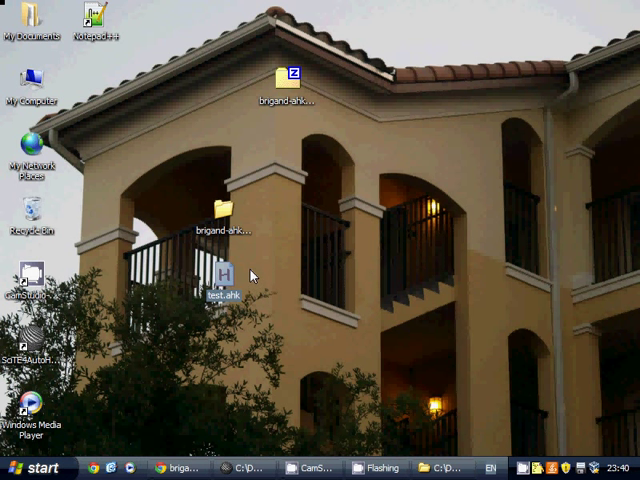
{"action": "right_click", "coordinate": [224, 280]}
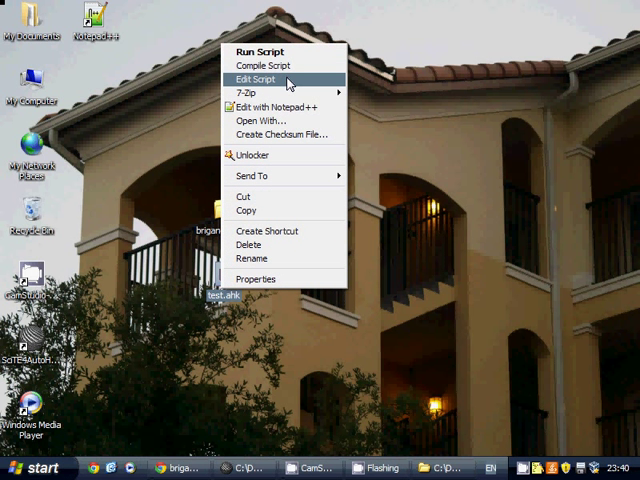
Replace test.ahk's template text with the scratch.ahk code that includes <lib_CORE>.
{"action": "left_click", "coordinate": [258, 79]}
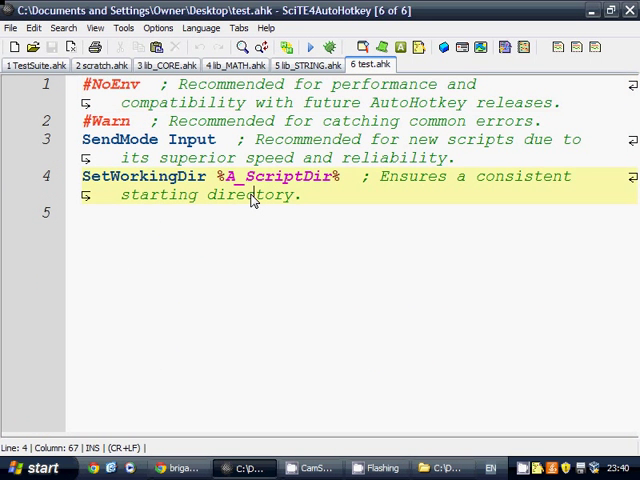
{"action": "key", "text": "ctrl+a"}
{"action": "key", "text": "Delete"}
{"action": "left_click", "coordinate": [101, 65]}
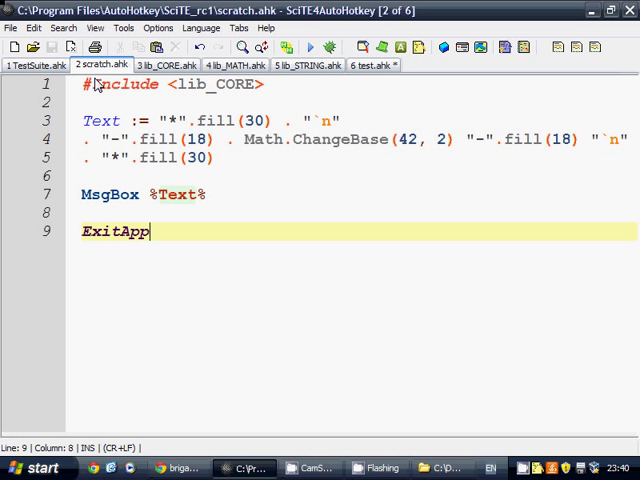
{"action": "key", "text": "ctrl+a"}
{"action": "key", "text": "ctrl+c"}
{"action": "left_click", "coordinate": [372, 65]}
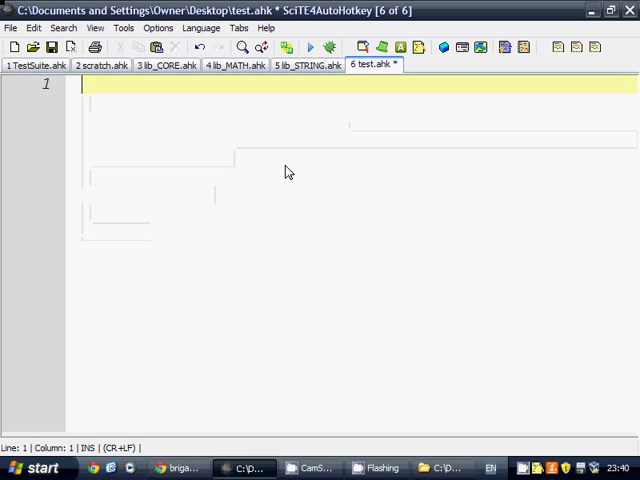
{"action": "key", "text": "ctrl+v"}
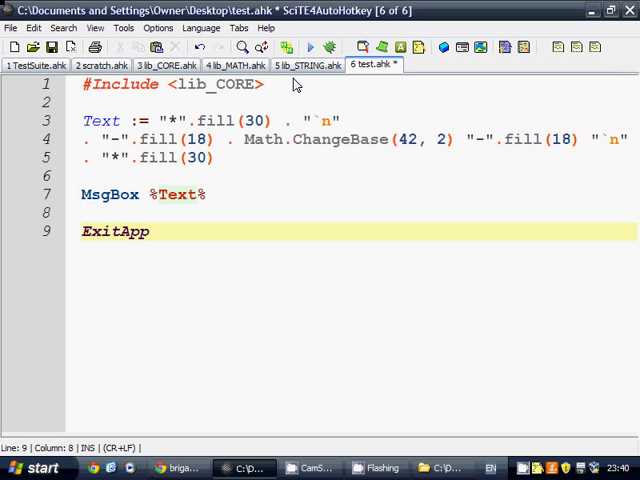
Save test.ahk, run it from the desktop, and dismiss the 101010 message box.
{"action": "left_click", "coordinate": [296, 102]}
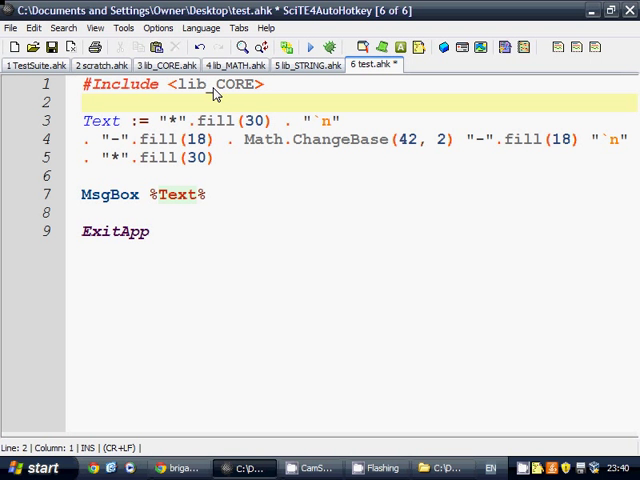
{"action": "key", "text": "ctrl+s"}
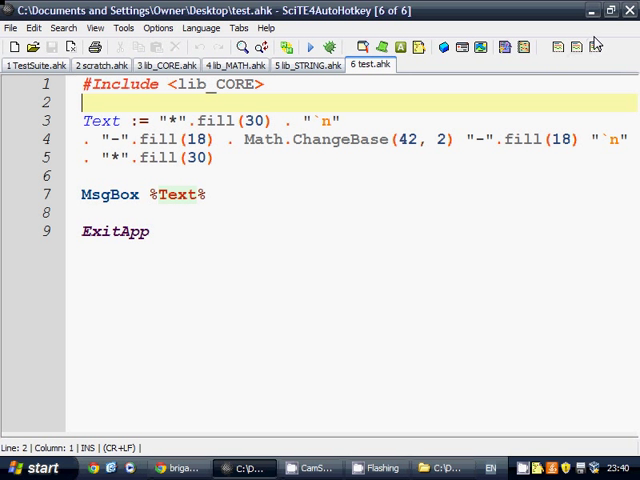
{"action": "left_click", "coordinate": [593, 12]}
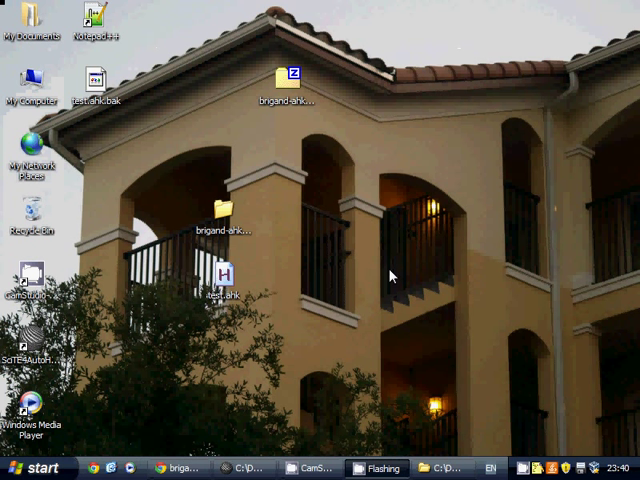
{"action": "double_click", "coordinate": [222, 295]}
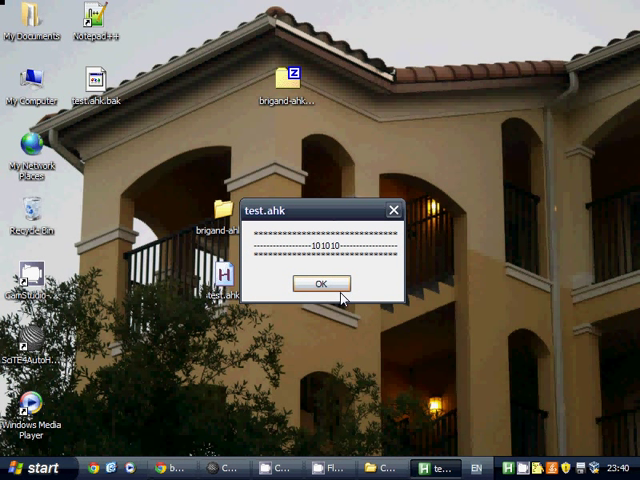
{"action": "left_click", "coordinate": [320, 285]}
{"action": "left_click", "coordinate": [248, 468]}
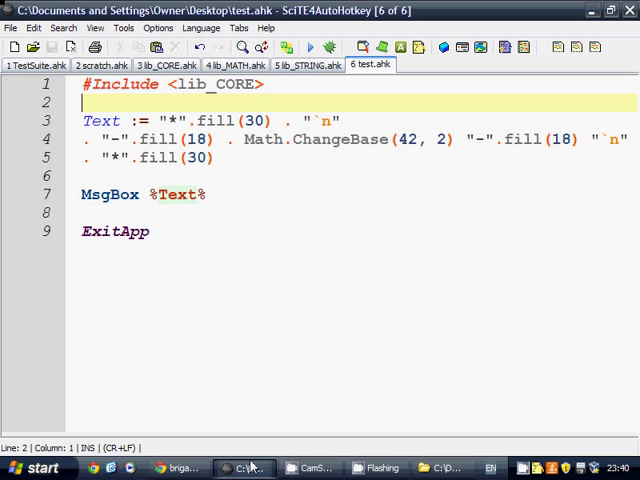
{"action": "left_click", "coordinate": [213, 368]}
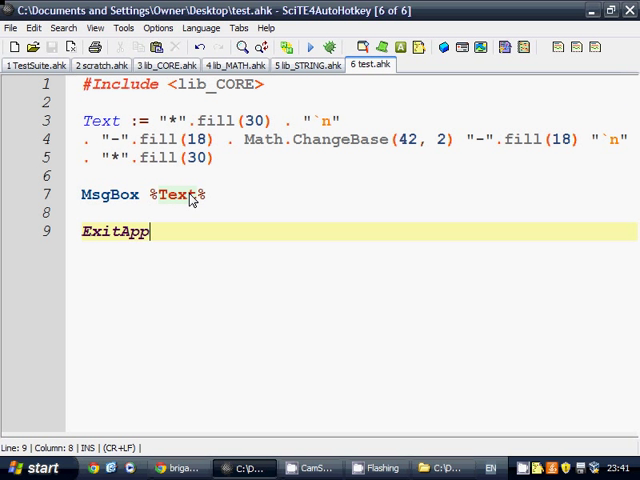
{"action": "left_click", "coordinate": [178, 122]}
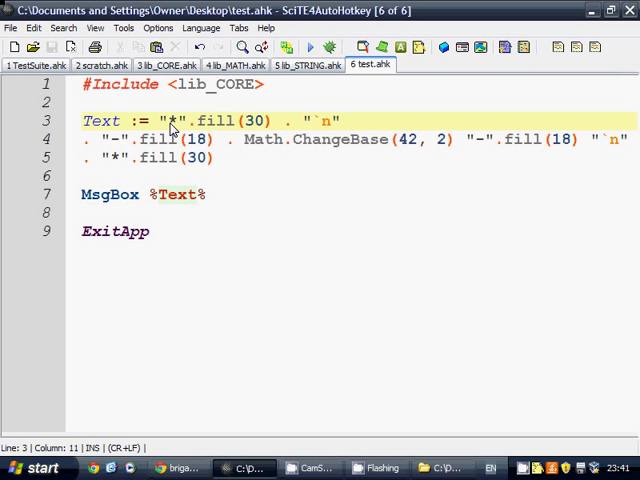
{"action": "left_click", "coordinate": [172, 124]}
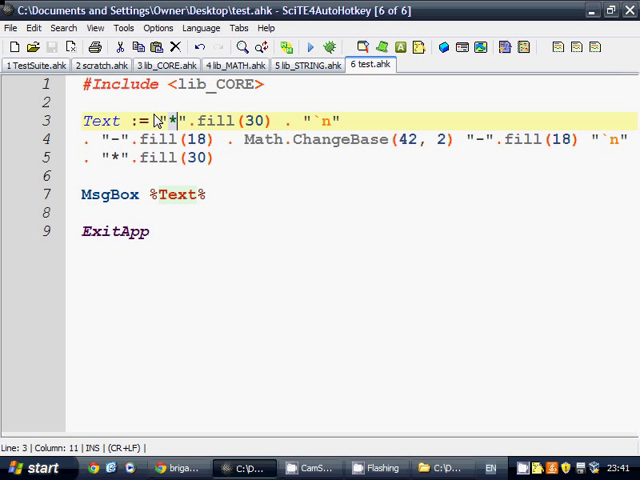
{"action": "left_click", "coordinate": [241, 122]}
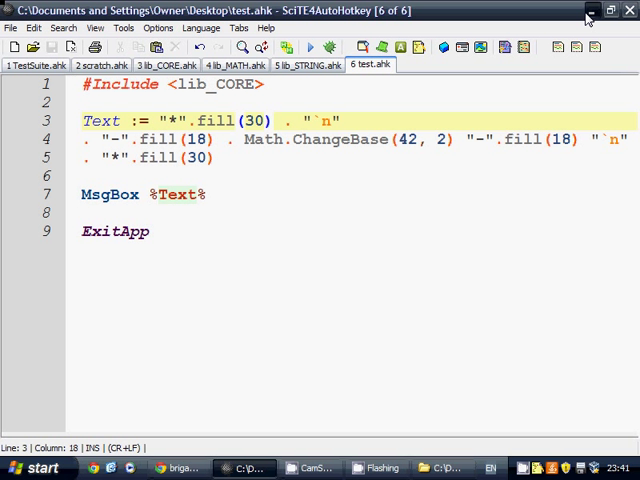
{"action": "left_click", "coordinate": [200, 88]}
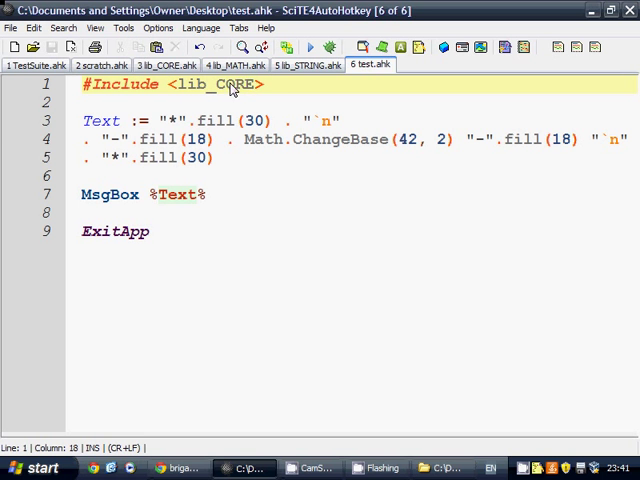
{"action": "left_click", "coordinate": [591, 10]}
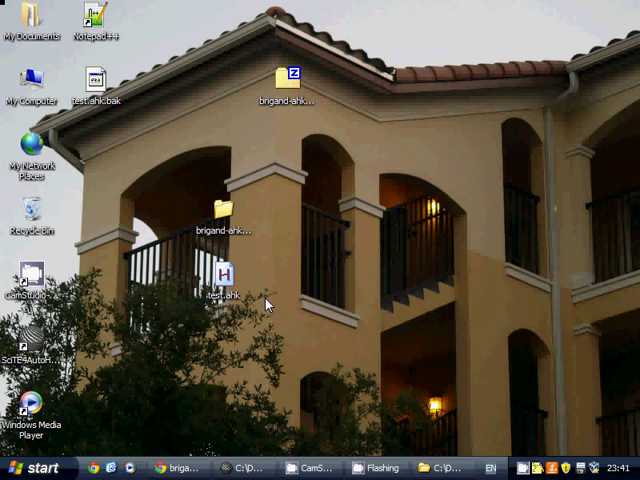
Compile test.ahk to test.exe, confirm its 101010 message, then delete test.exe.
{"action": "right_click", "coordinate": [222, 285]}
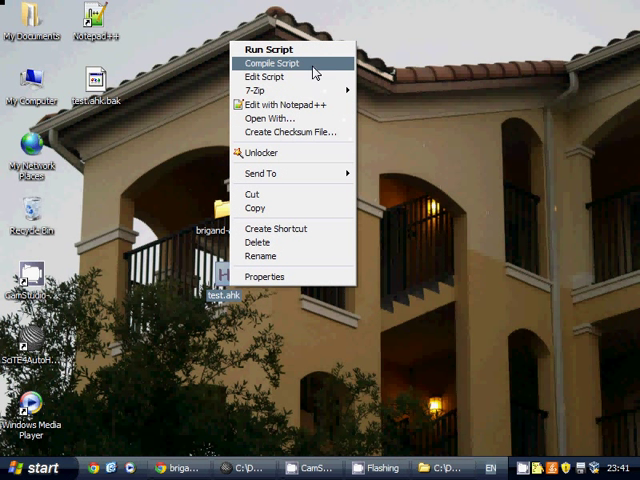
{"action": "left_click", "coordinate": [309, 63]}
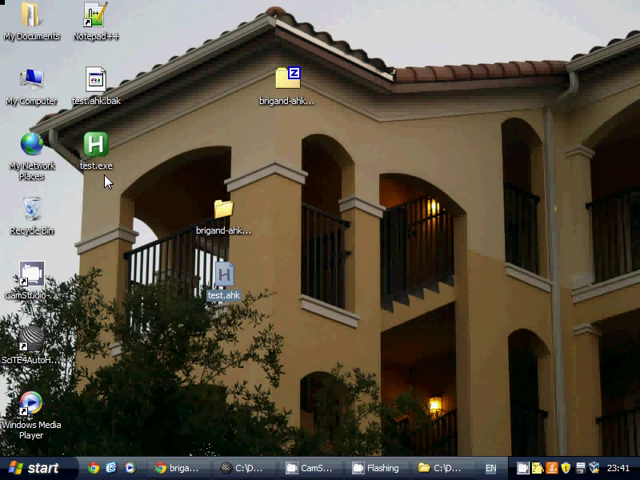
{"action": "double_click", "coordinate": [96, 150]}
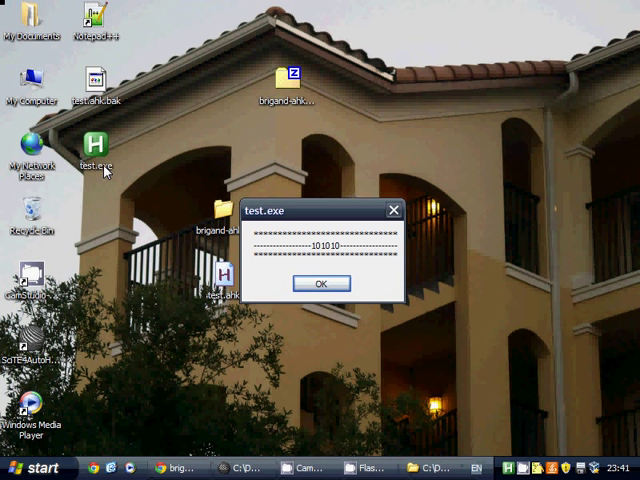
{"action": "left_click", "coordinate": [321, 285]}
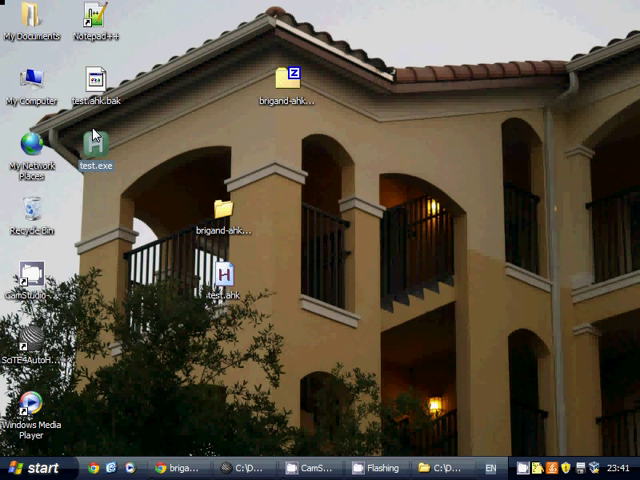
{"action": "key", "text": "Delete"}
Move test.ahk into brigand-ahk_library-11fbca2 and run it there, dismissing the 101010 message.
{"action": "mouse_move", "coordinate": [223, 280]}
{"action": "left_mouse_down"}
{"action": "mouse_move", "coordinate": [463, 135]}
{"action": "mouse_move", "coordinate": [478, 148]}
{"action": "left_mouse_up"}
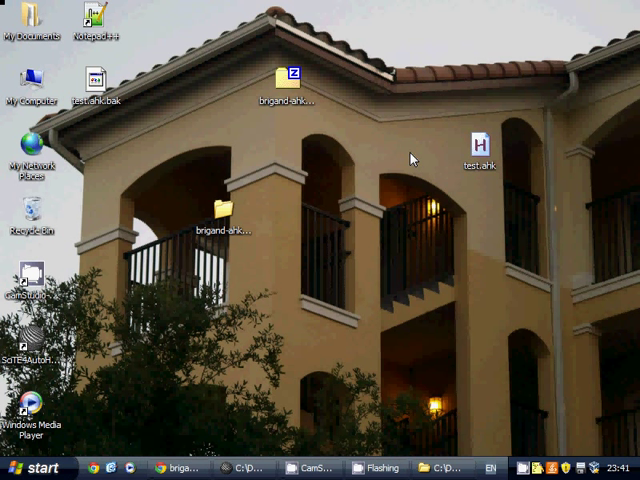
{"action": "mouse_move", "coordinate": [223, 280]}
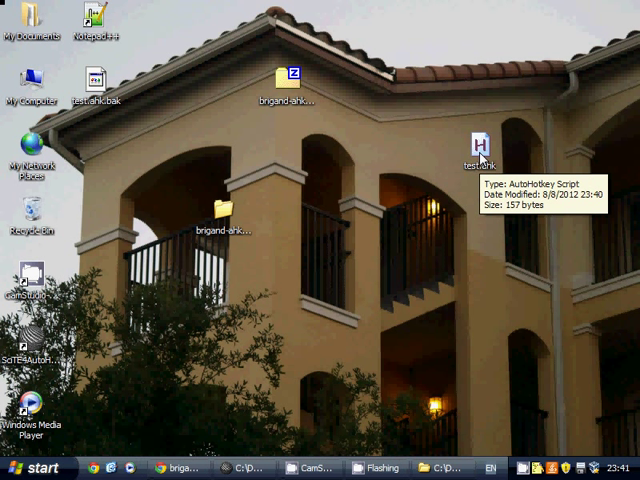
{"action": "left_click_drag", "start_coordinate": [481, 152], "coordinate": [225, 215]}
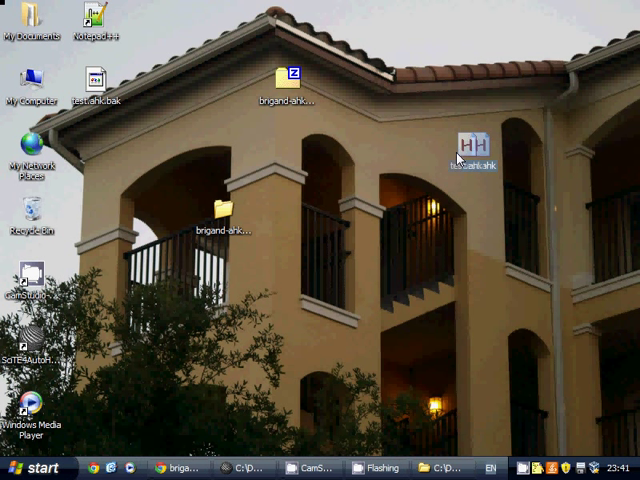
{"action": "double_click", "coordinate": [218, 228]}
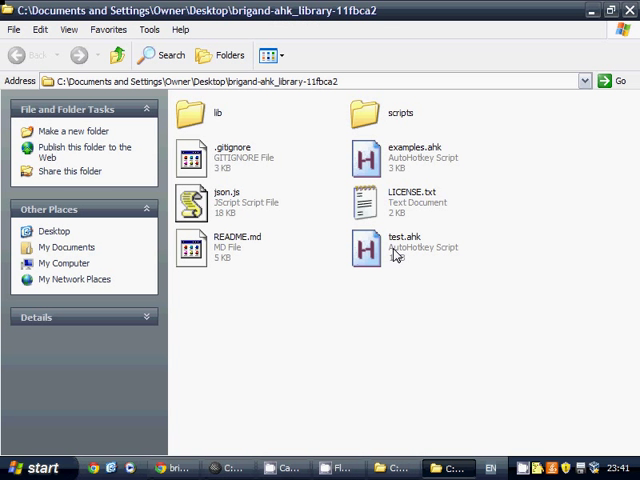
{"action": "double_click", "coordinate": [397, 256]}
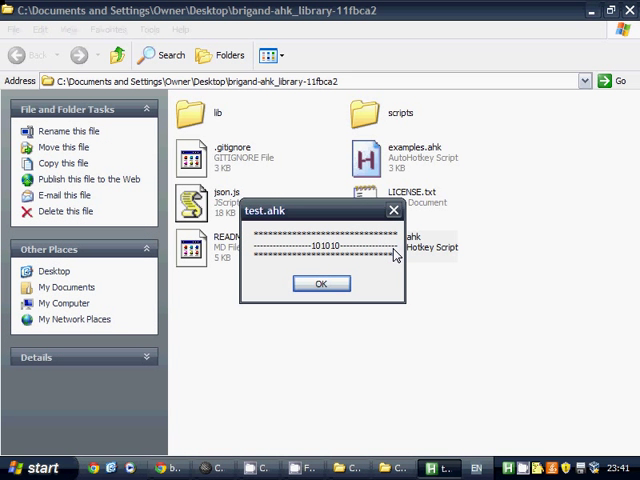
{"action": "left_click", "coordinate": [321, 284]}
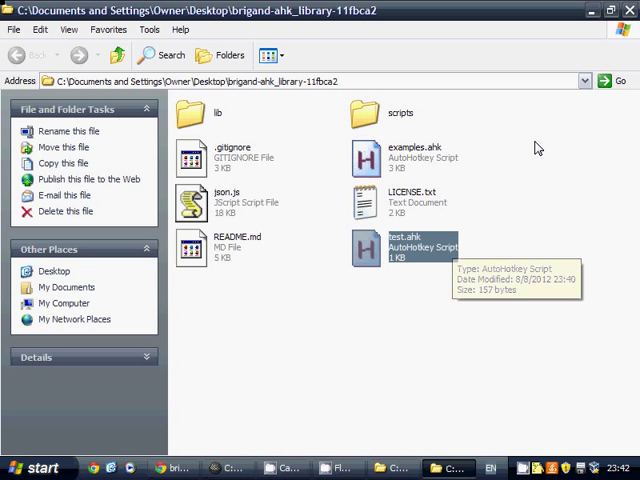
Close the library window and send the brigand-ahk_library-11fbca2 desktop folder to the Recycle Bin.
{"action": "left_click", "coordinate": [628, 10]}
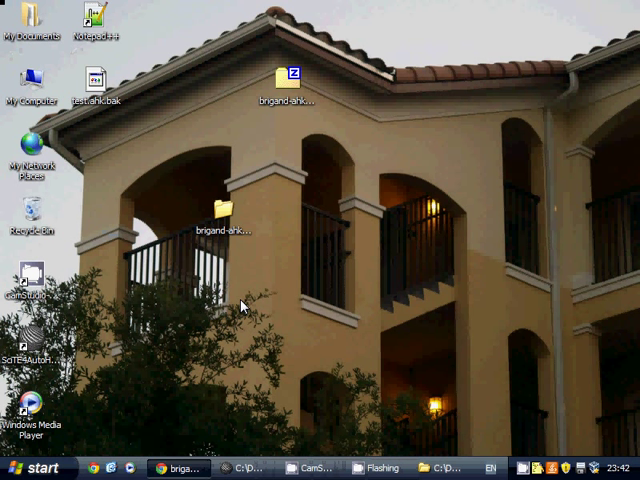
{"action": "left_click", "coordinate": [222, 215]}
{"action": "key", "text": "Delete"}
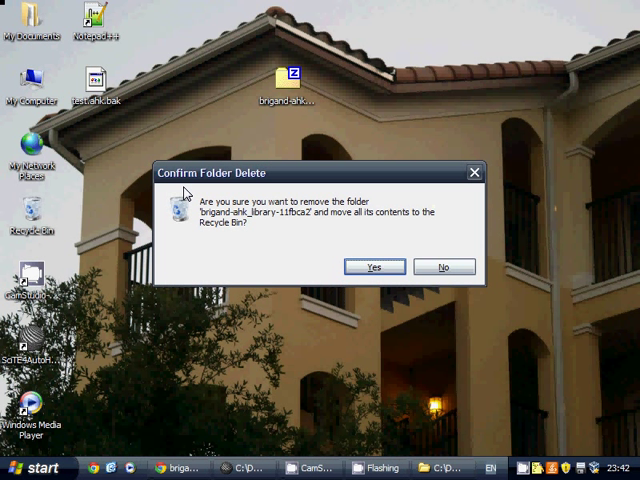
{"action": "key", "text": "Return"}
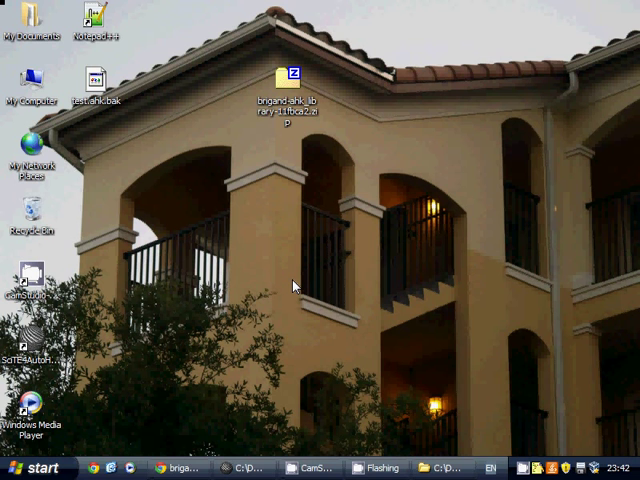
Restore SciTE and open AutoHotkey Help for the #Include directive on line 1.
{"action": "left_click", "coordinate": [248, 467]}
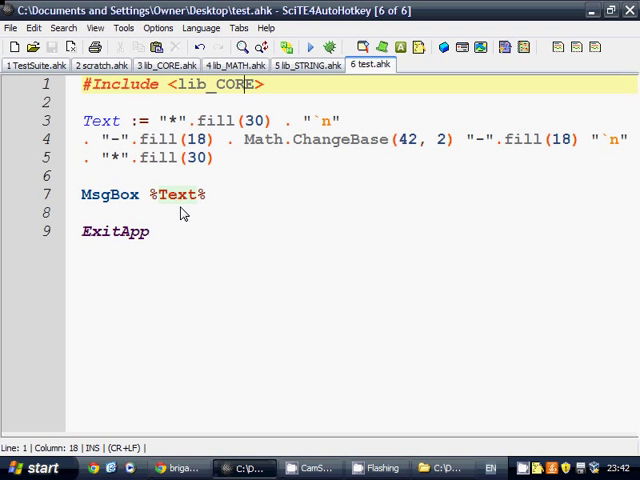
{"action": "left_click", "coordinate": [127, 95]}
{"action": "key", "text": "F1"}
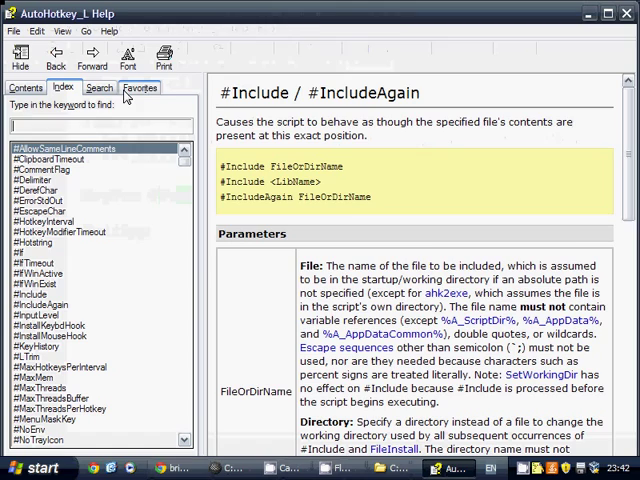
{"action": "scroll", "coordinate": [453, 339], "scroll_direction": "down", "scroll_amount": 5}
{"action": "scroll", "coordinate": [453, 339], "scroll_direction": "down", "scroll_amount": 2}
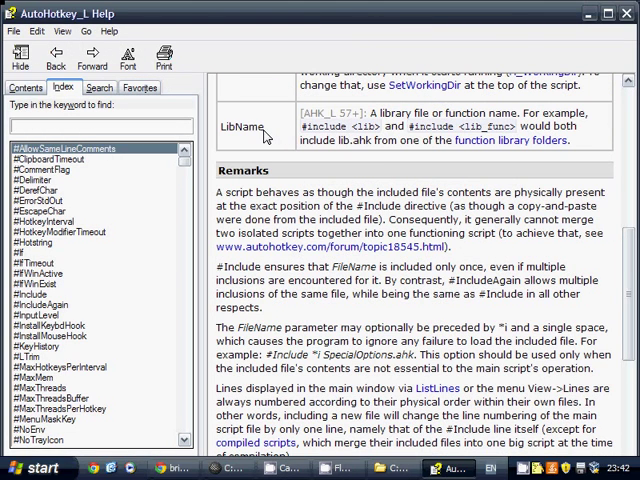
{"action": "scroll", "coordinate": [300, 280], "scroll_direction": "down", "scroll_amount": 3}
{"action": "scroll", "coordinate": [310, 300], "scroll_direction": "down", "scroll_amount": 3}
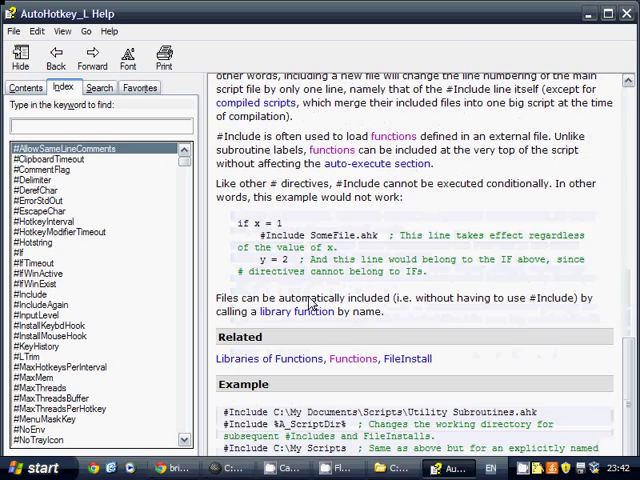